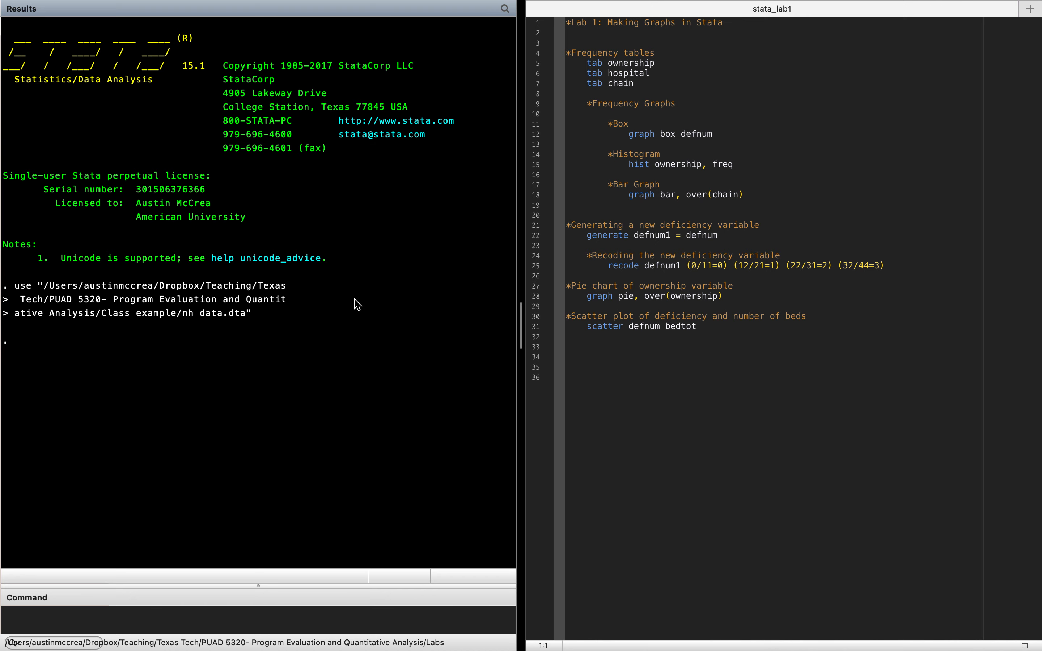
- Open the nursing home dataset in the Data Editor and look through its observations and variables
mouse_move(291, 2)
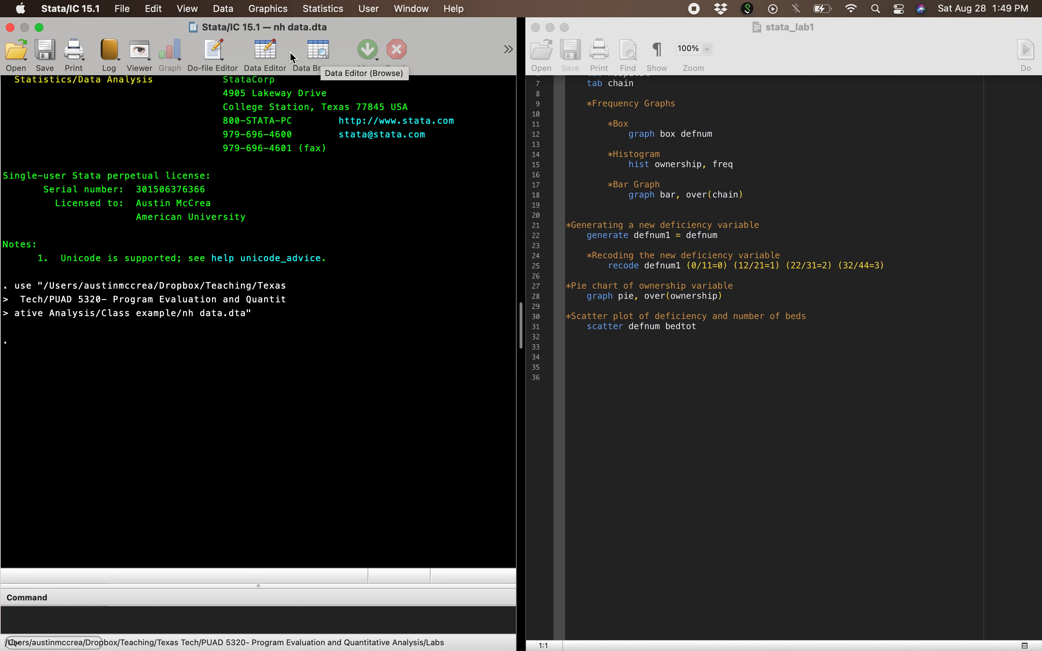
click(266, 49)
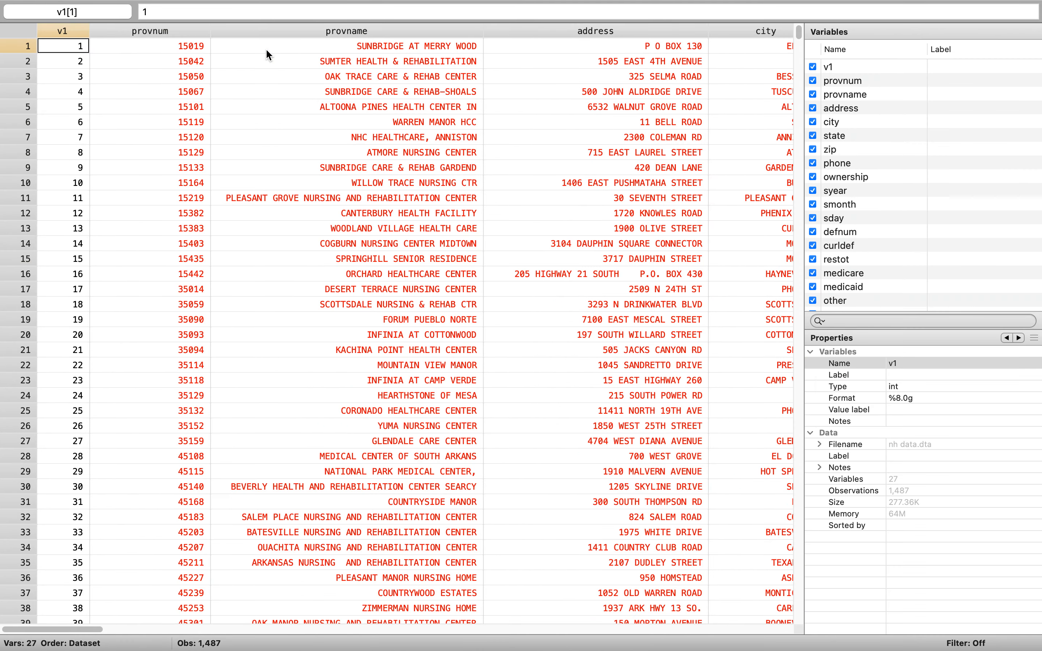
scroll(362, 171, down, 3)
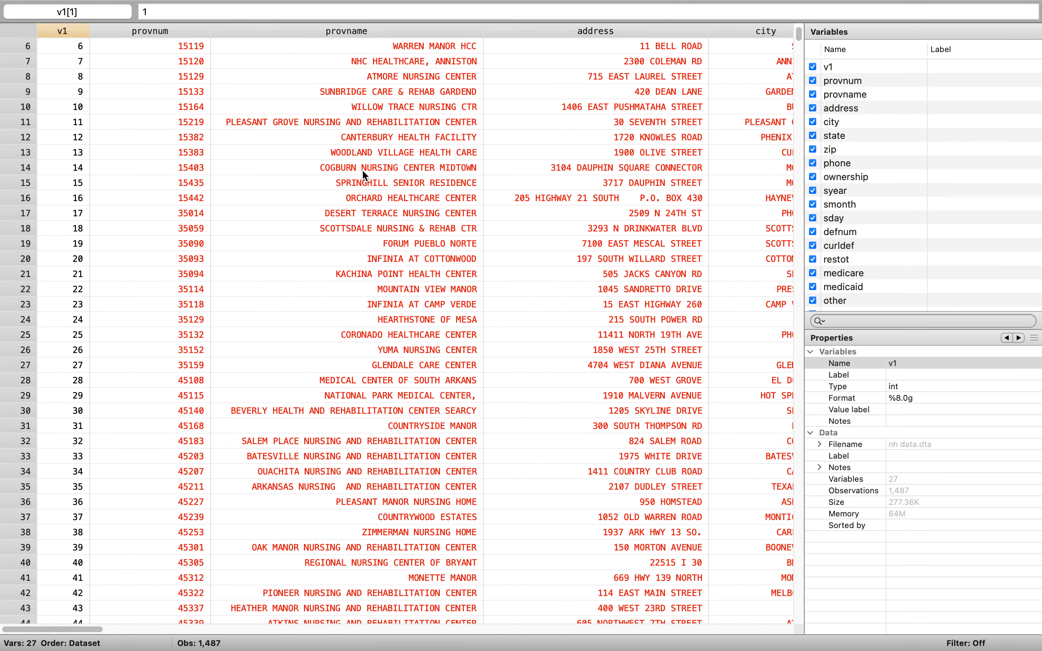
scroll(363, 171, right, 15)
scroll(362, 170, down, 20)
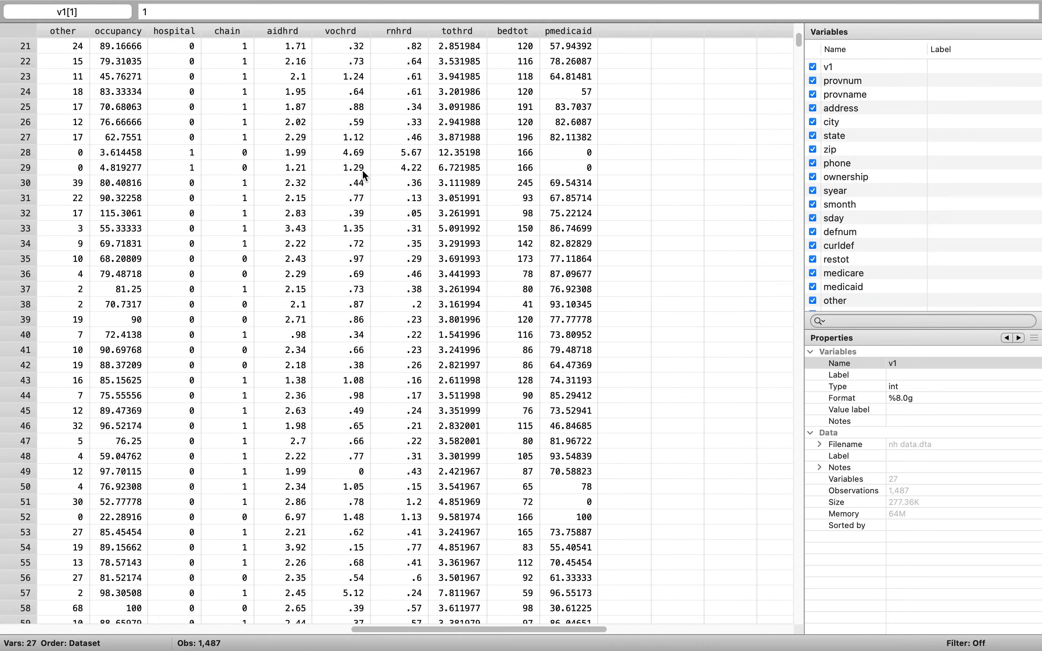
scroll(363, 169, left, 15)
scroll(362, 173, down, 20)
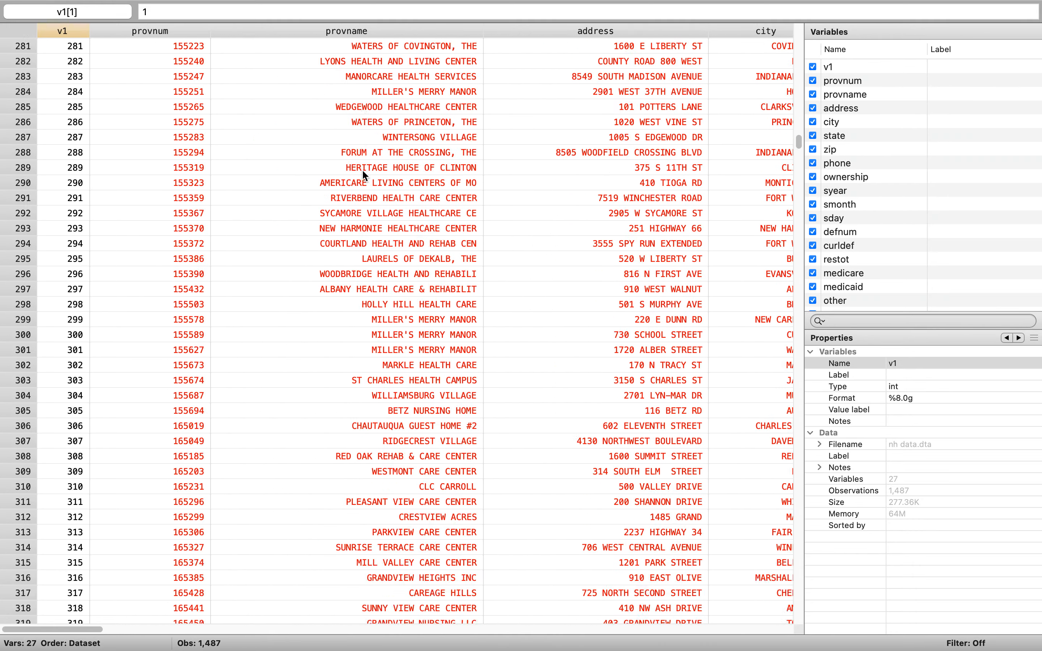
scroll(362, 173, up, 20)
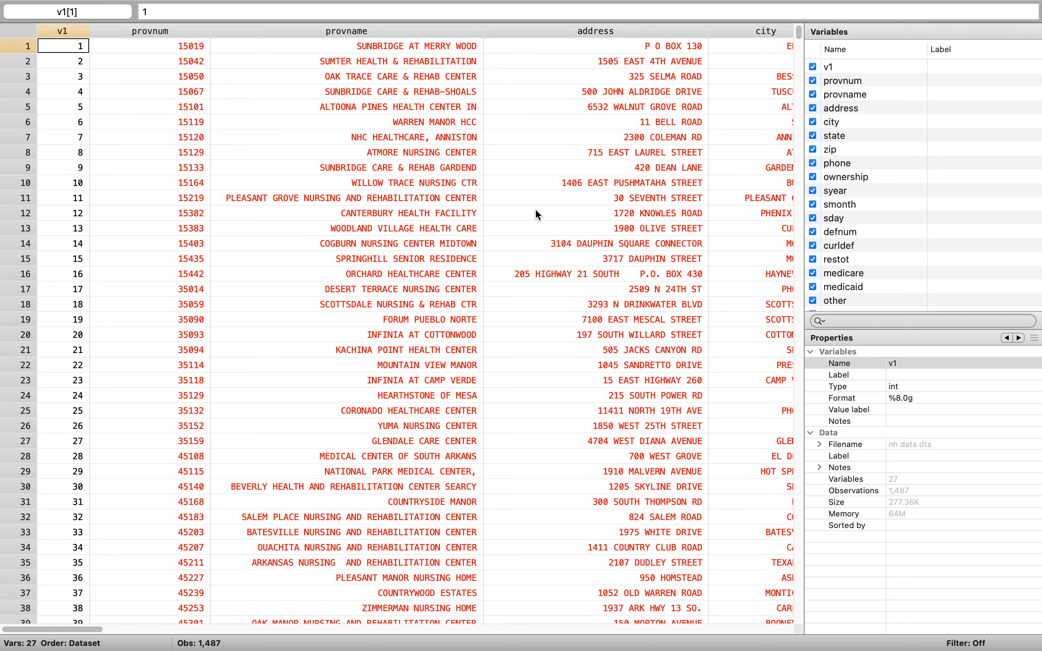
scroll(535, 208, right, 15)
scroll(535, 209, left, 14)
scroll(535, 209, down, 1)
scroll(535, 208, left, 2)
scroll(535, 209, up, 1)
- Open provnum cells in the data grid for editing, including those in rows 2 and 16
double_click(190, 77)
double_click(170, 63)
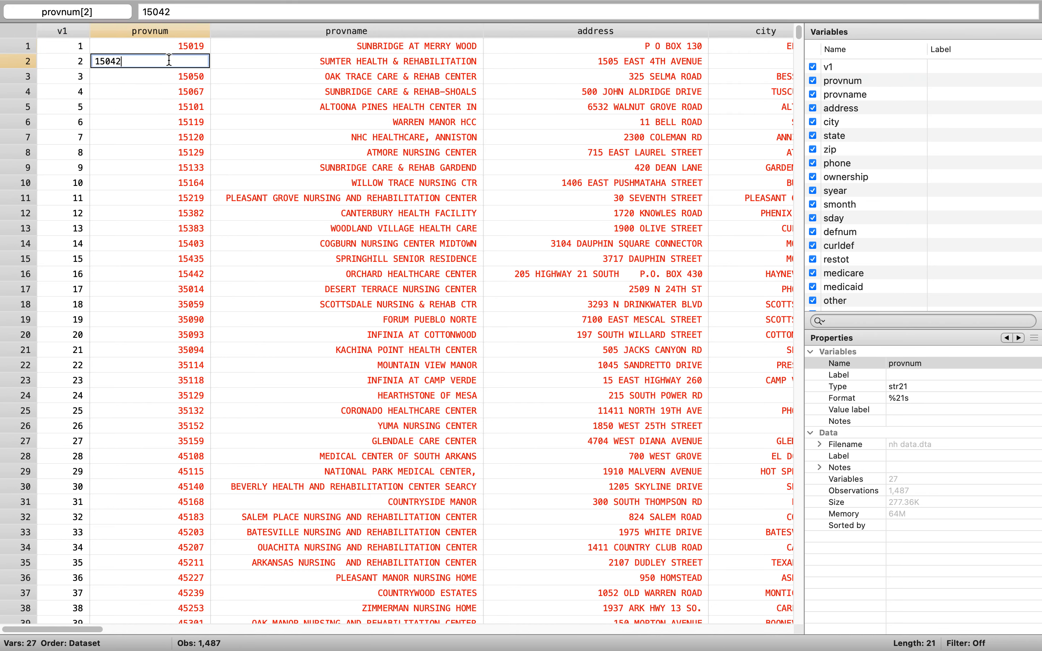
double_click(199, 47)
double_click(146, 272)
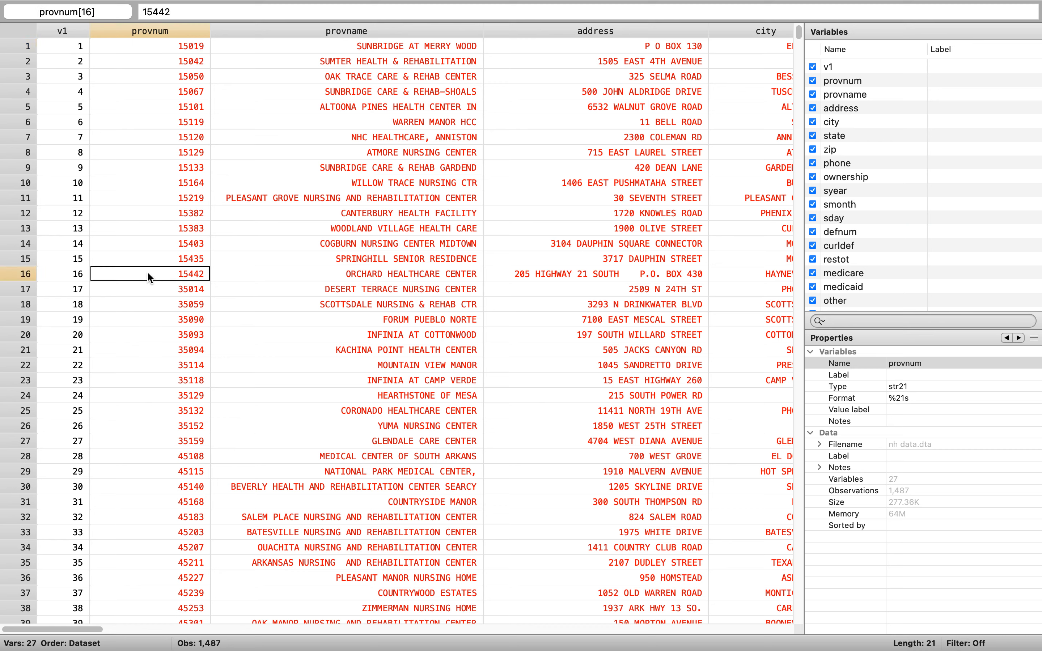
- Switch the Data Editor to browse mode, inspecting a few provnum and provname cells before closing it
mouse_move(473, 1)
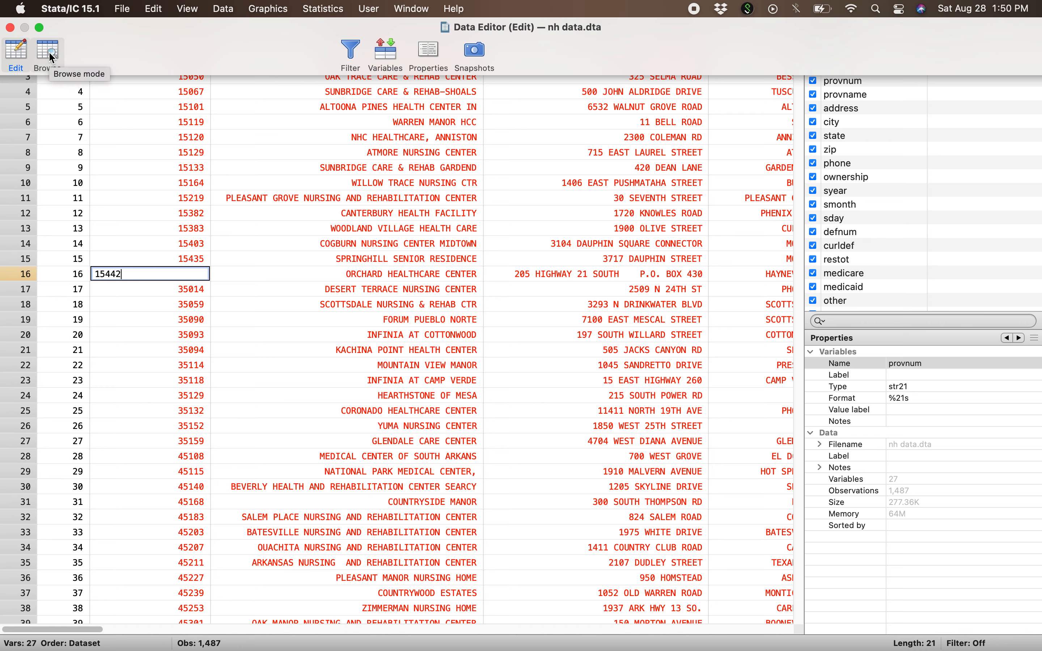
click(50, 54)
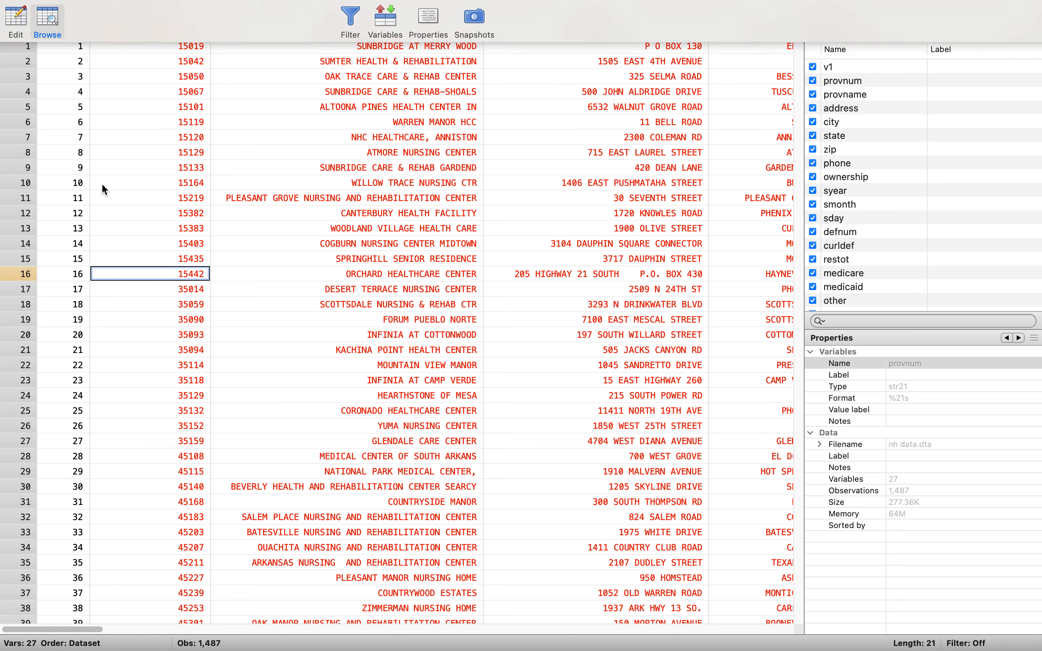
click(176, 185)
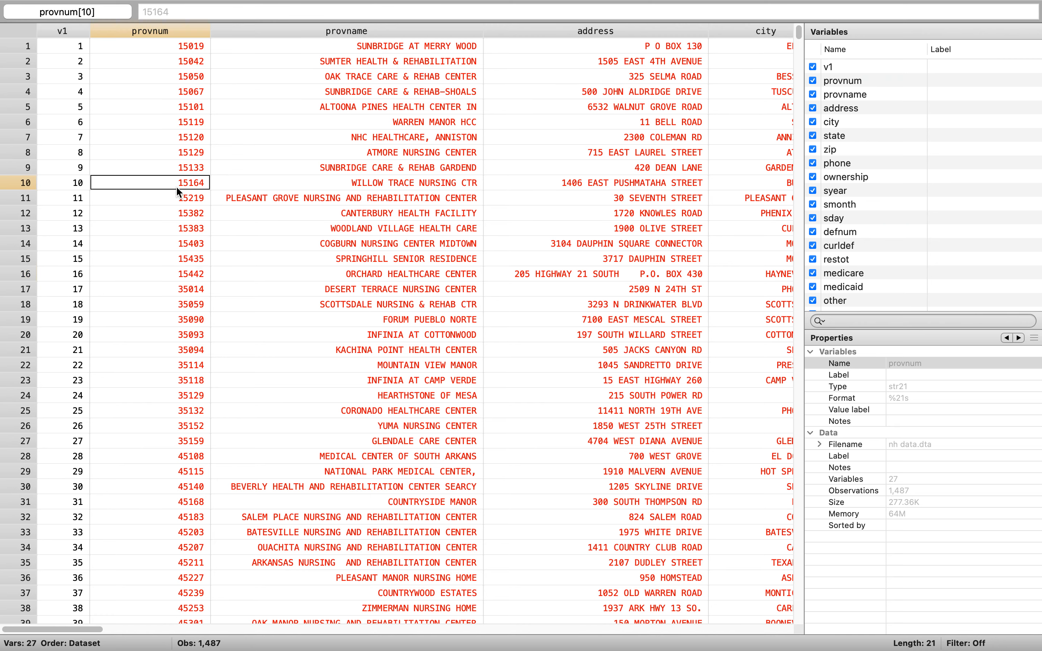
click(199, 153)
click(370, 149)
click(375, 123)
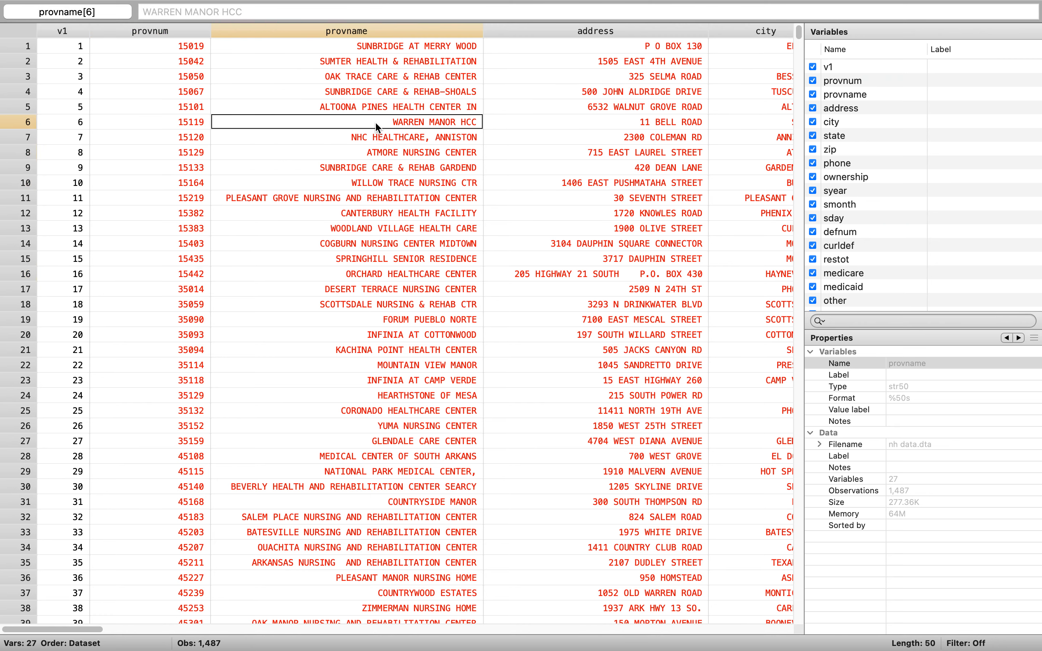
mouse_move(152, 5)
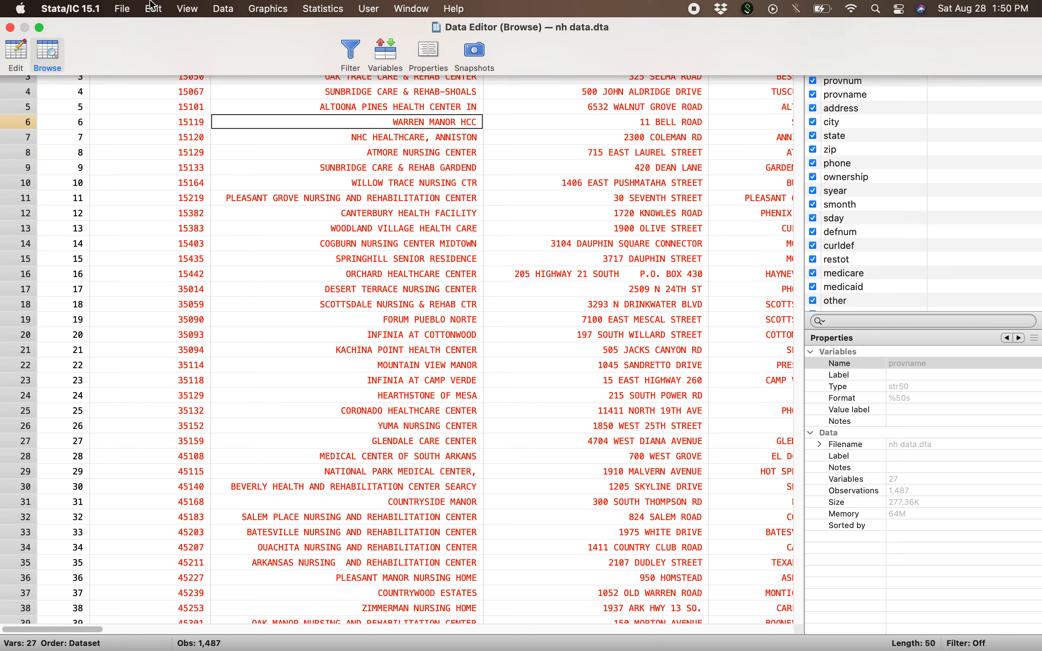
click(9, 27)
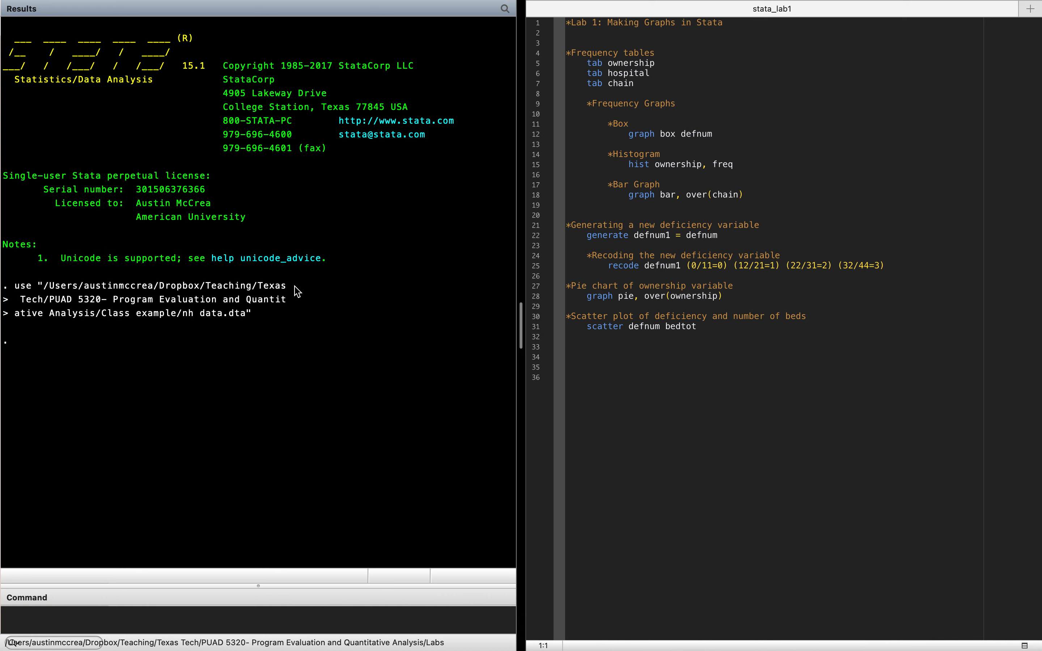
- Run the do-file's three frequency table commands for ownership, hospital and chain
click(649, 55)
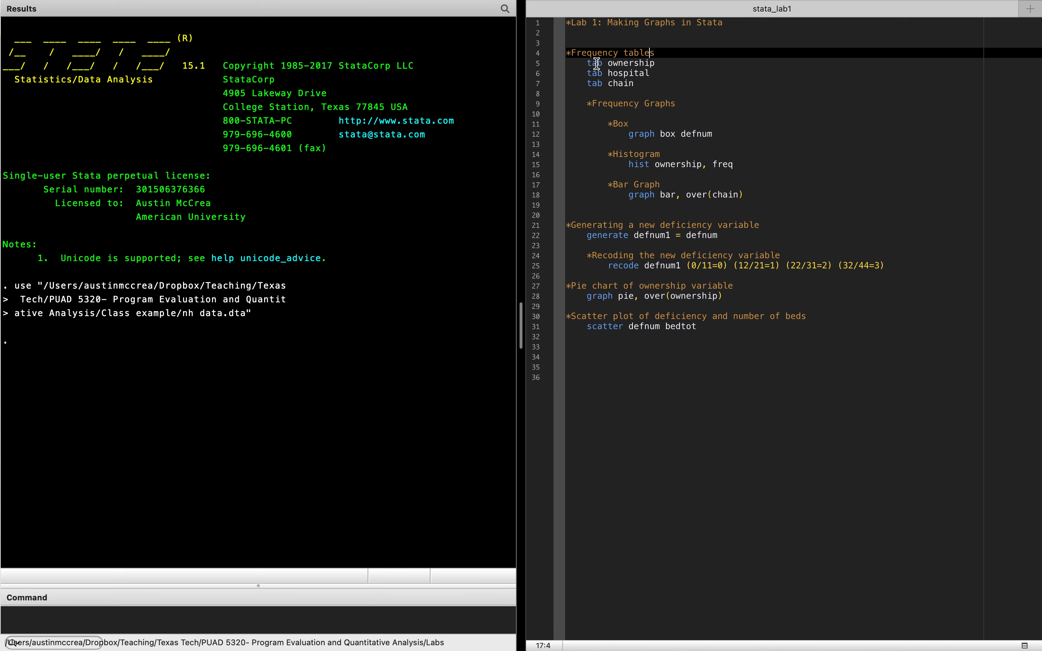
drag(591, 63, 636, 84)
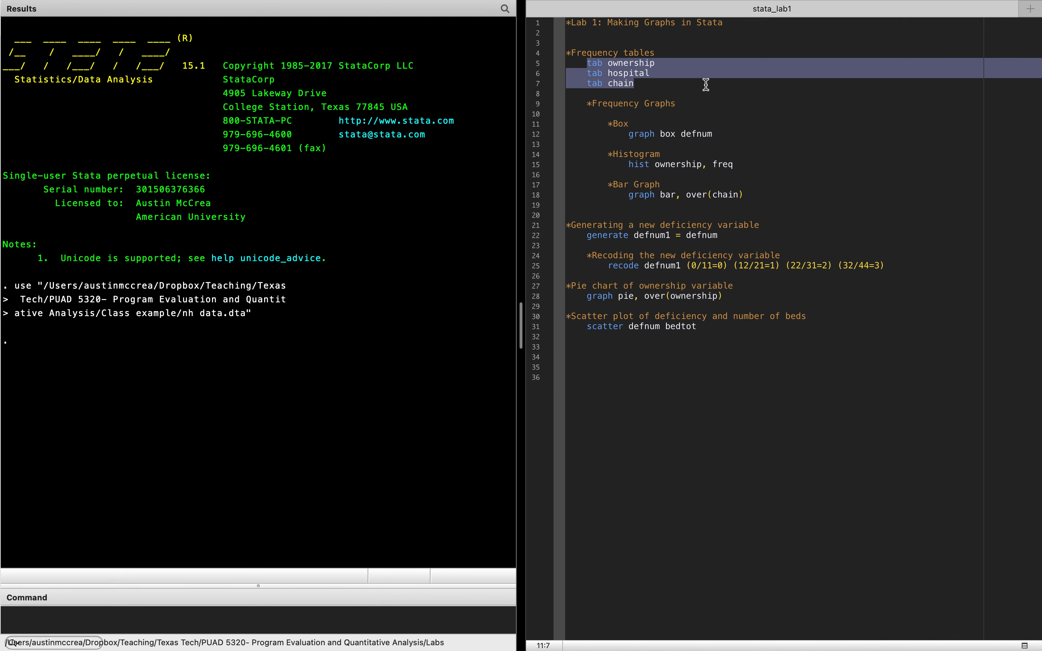
mouse_move(811, 2)
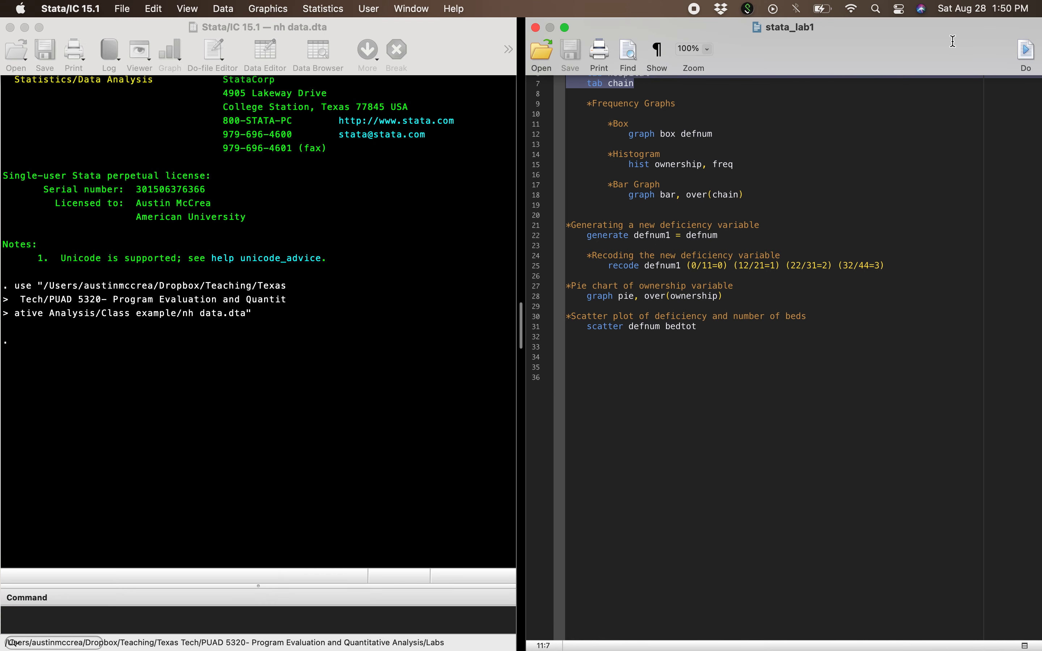
click(1028, 50)
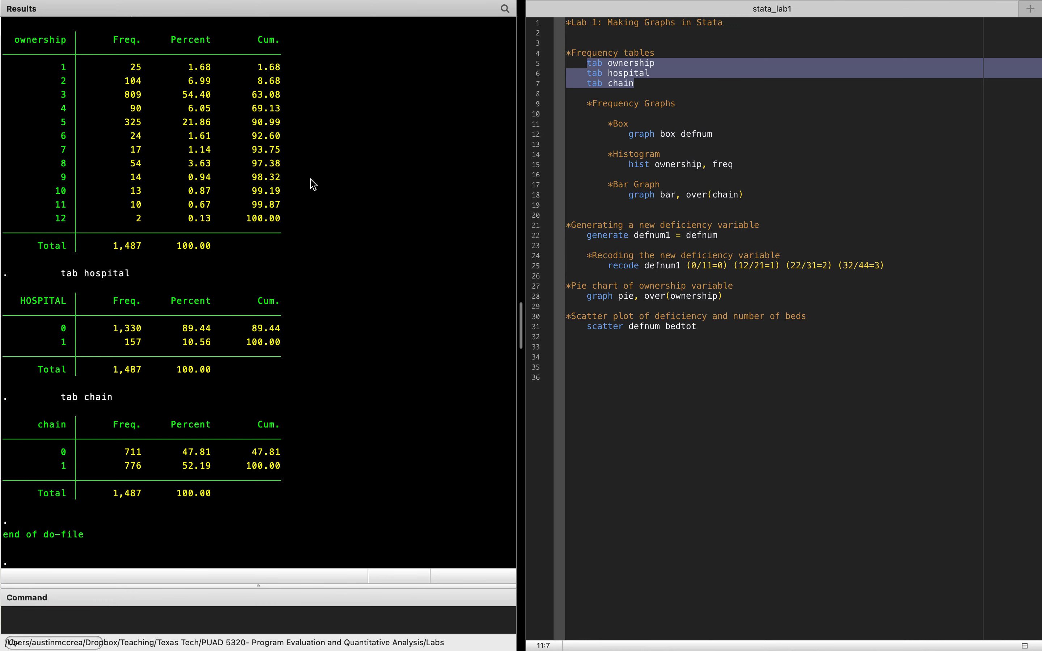
- Examine the frequencies and percentages in the ownership, hospital and chain tables
click(295, 180)
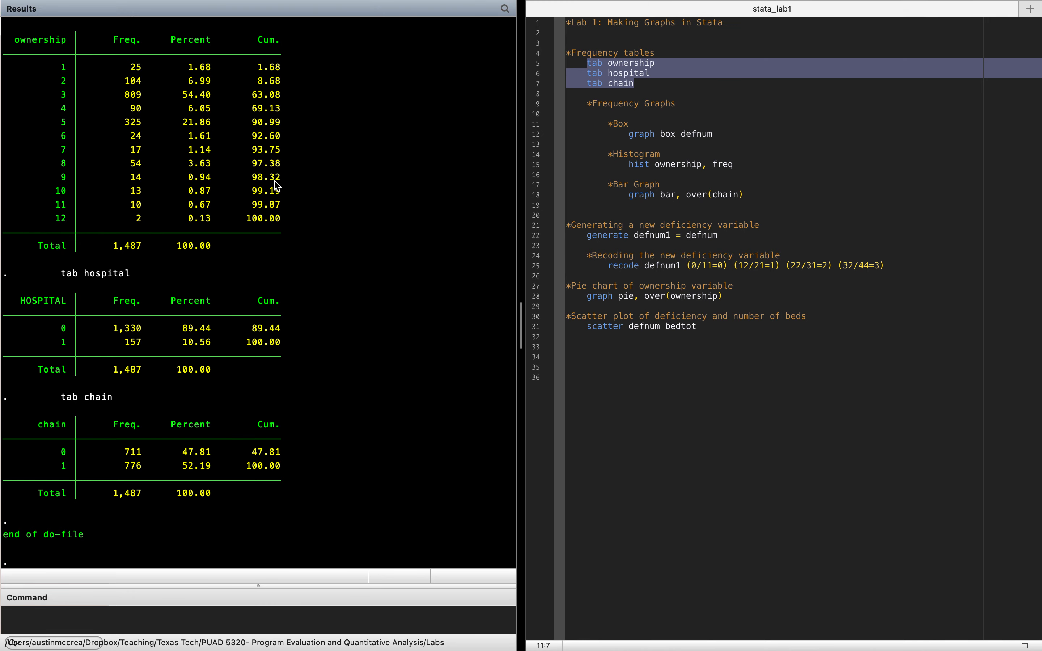
scroll(300, 174, up, 1)
scroll(300, 174, up, 3)
drag(126, 344, 140, 345)
drag(183, 345, 204, 344)
drag(114, 328, 141, 328)
drag(183, 328, 202, 328)
click(190, 403)
drag(125, 454, 143, 457)
drag(183, 452, 204, 459)
drag(125, 466, 204, 470)
click(251, 479)
- Run the do-file line "generate defnum1 = defnum" to create the new deficiency variable
drag(597, 225, 734, 224)
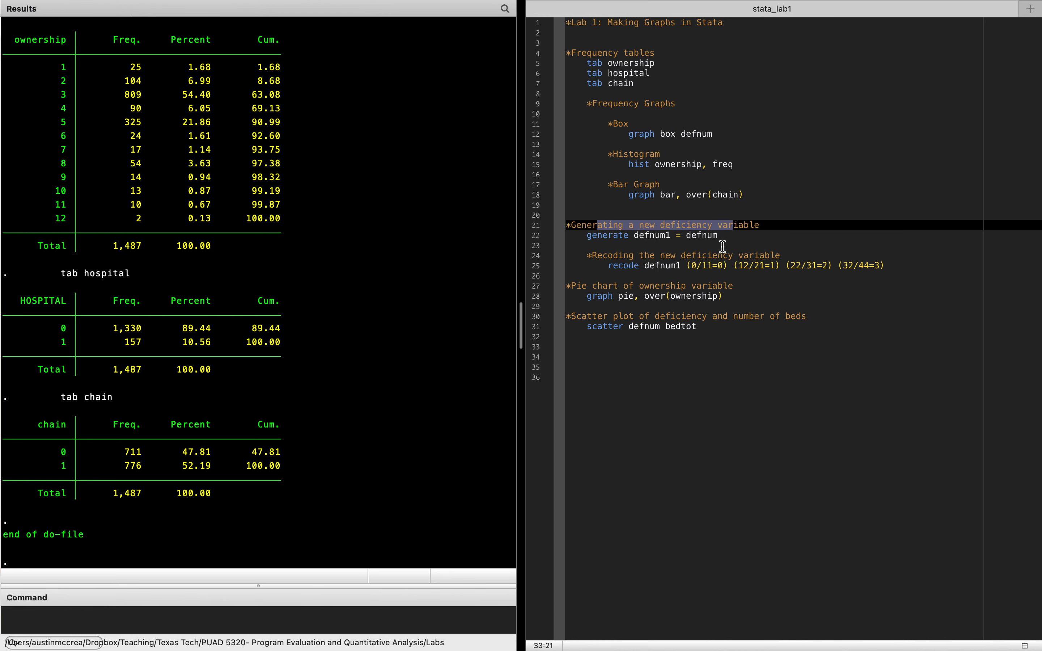
click(725, 243)
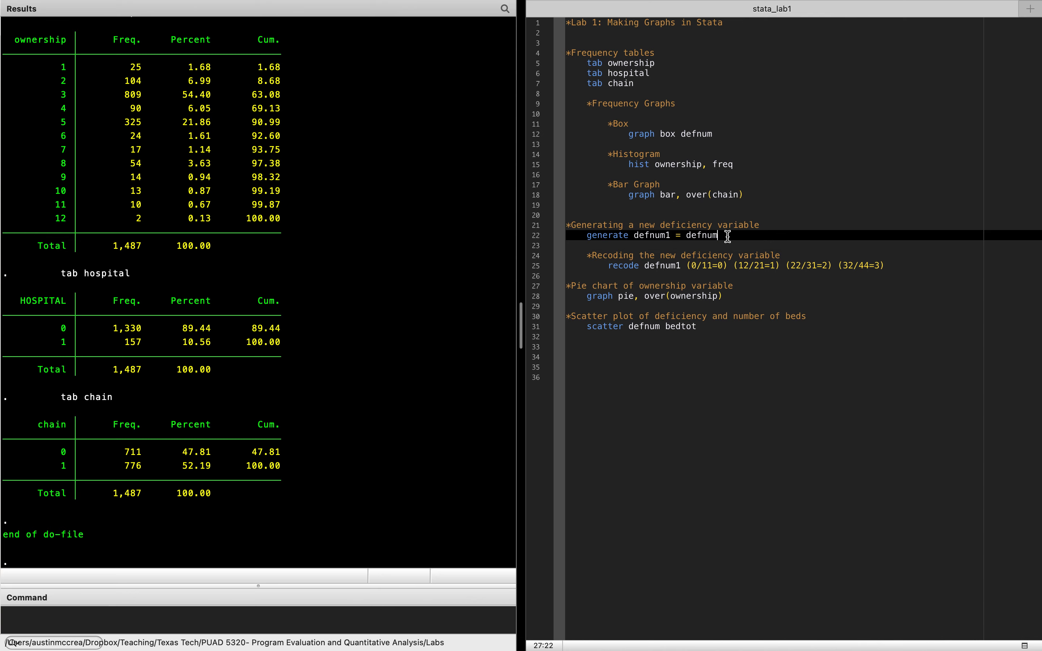
click(726, 236)
drag(634, 235, 686, 235)
mouse_move(974, 2)
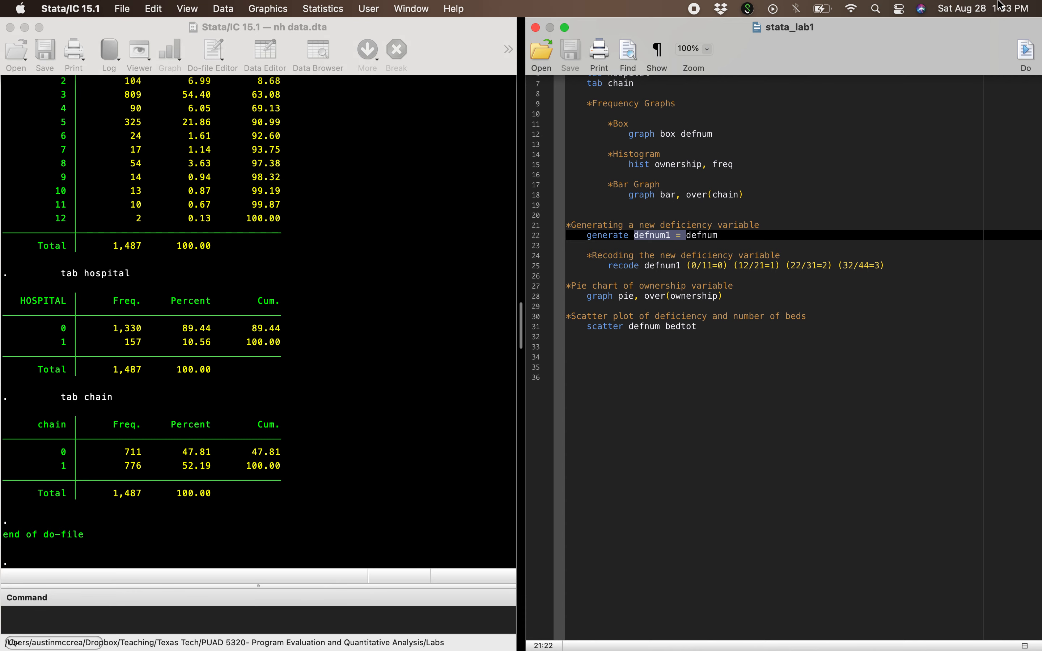
click(598, 235)
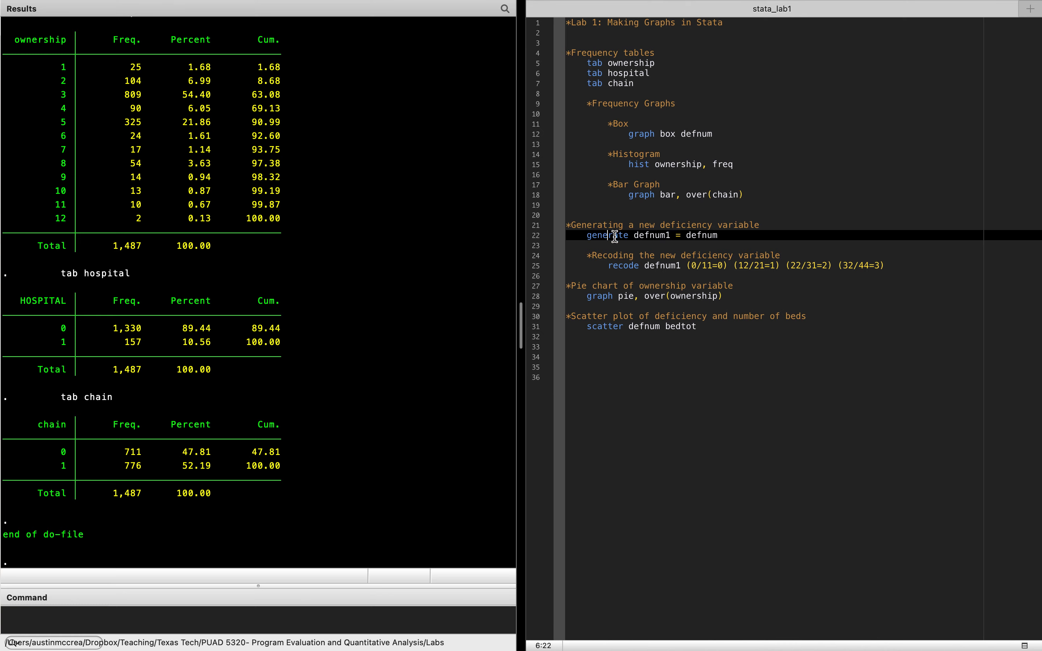
drag(632, 235, 669, 240)
click(670, 238)
drag(686, 236, 718, 236)
mouse_move(827, 2)
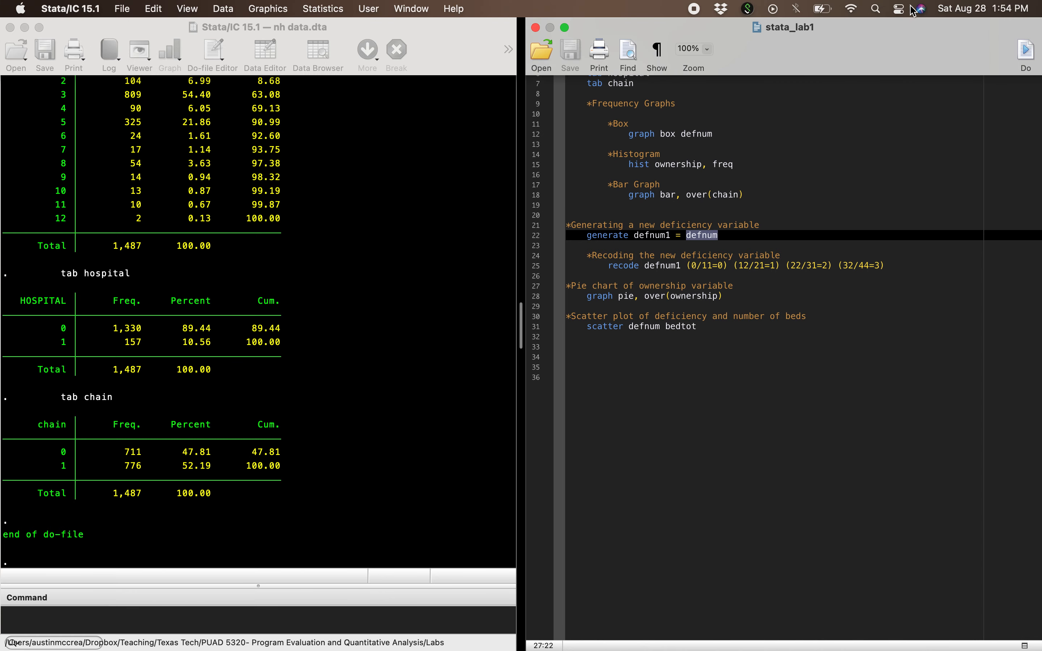
click(1026, 50)
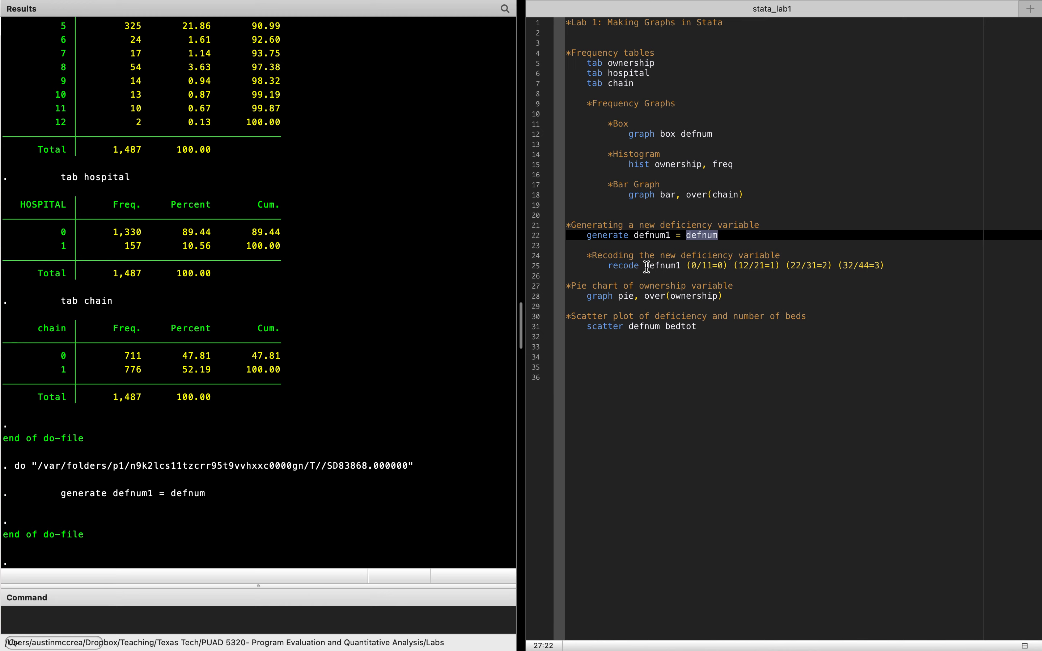
- Run the do-file line that recodes defnum1 as (0/11=0) (12/21=1) (22/31=2) (32/44=3)
drag(644, 266, 671, 267)
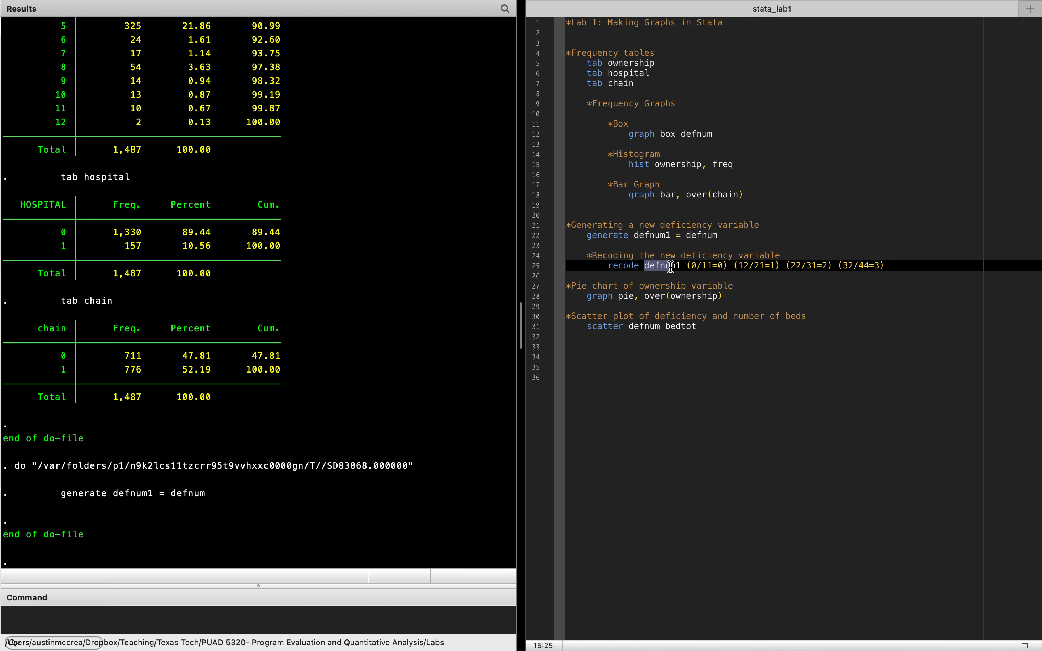
click(697, 267)
drag(691, 267, 759, 267)
click(737, 267)
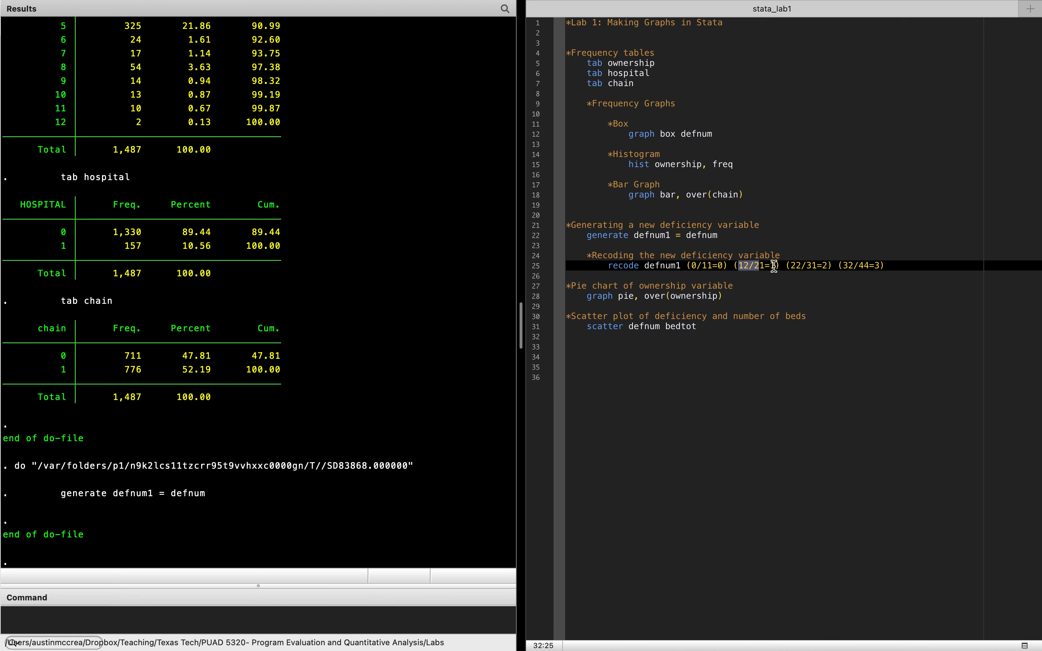
drag(791, 267, 872, 265)
drag(782, 265, 819, 265)
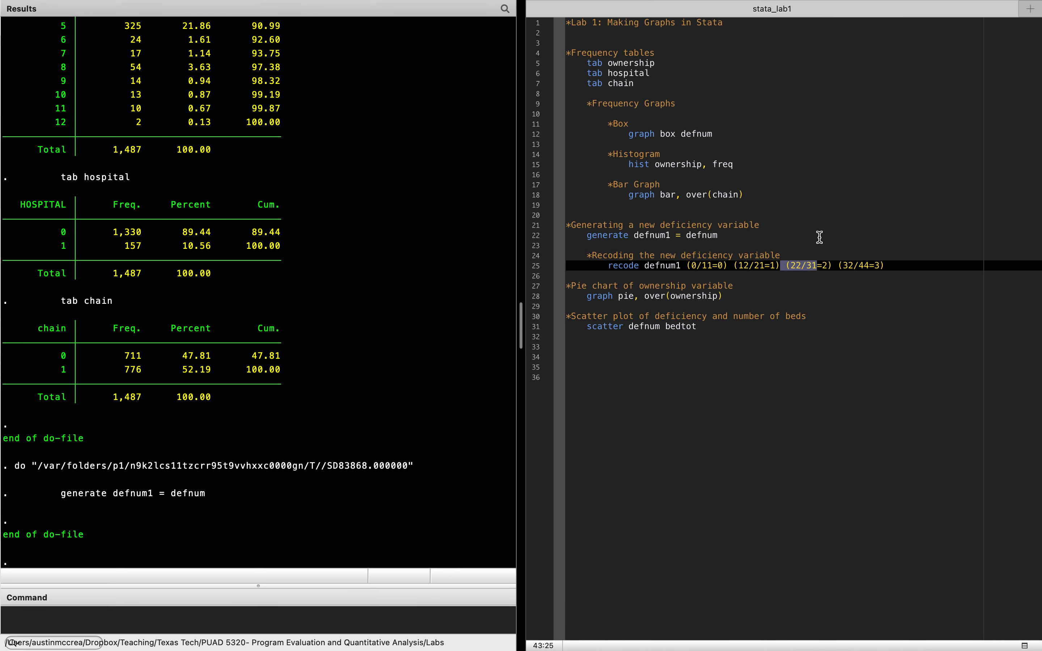
mouse_move(932, 5)
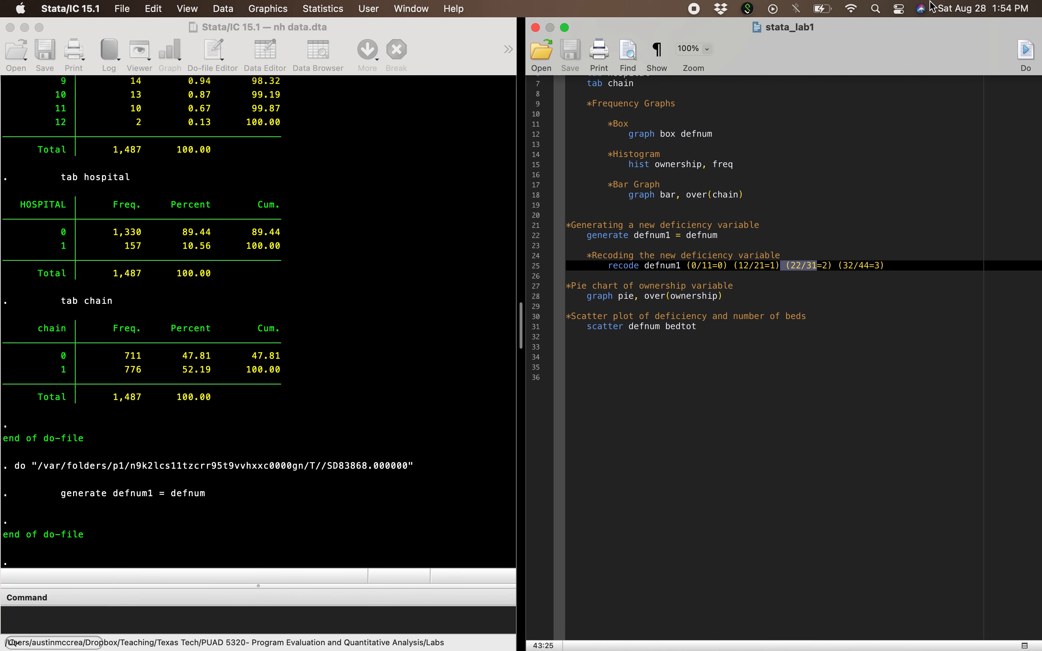
click(1028, 51)
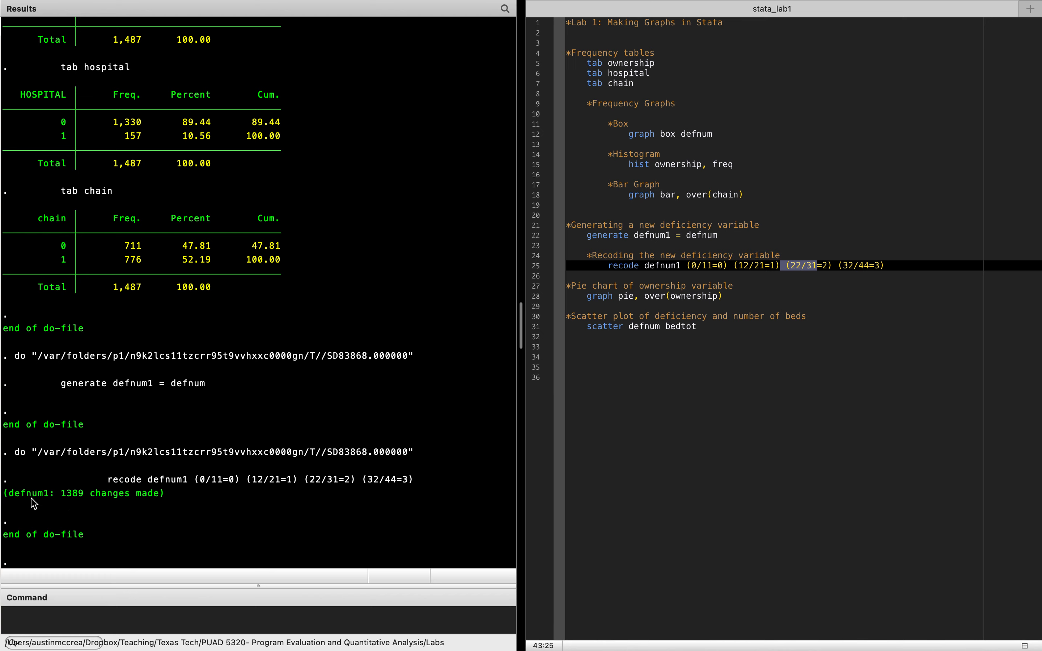
- Add the commands "tab defnum" and "tab defnum1" on separate lines below the recode command
click(919, 262)
key(Return)
key(Return)
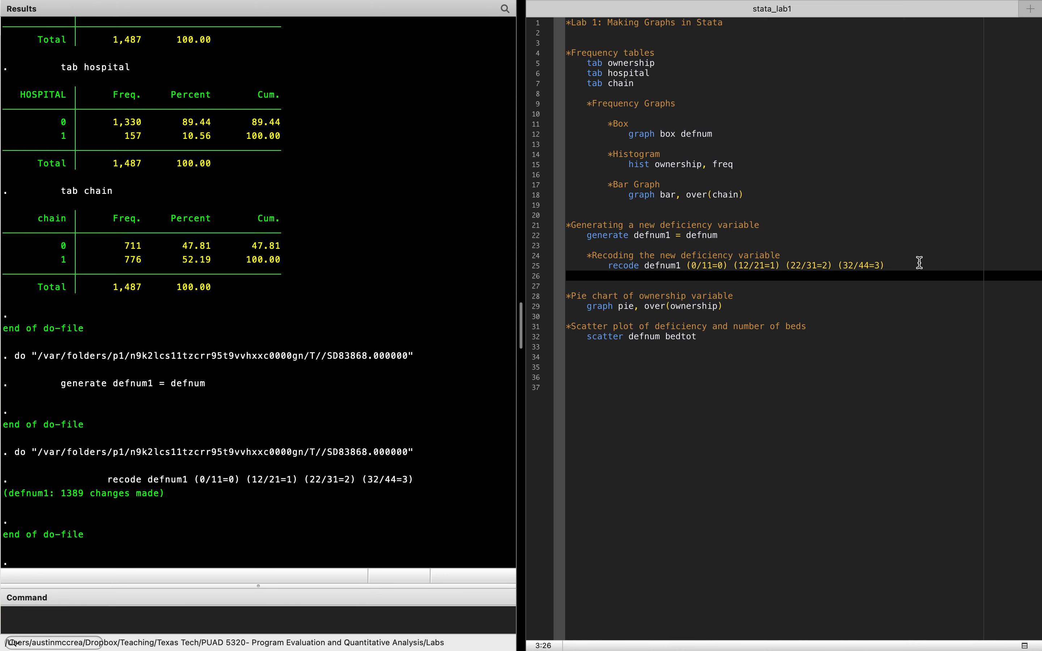
text(tab )
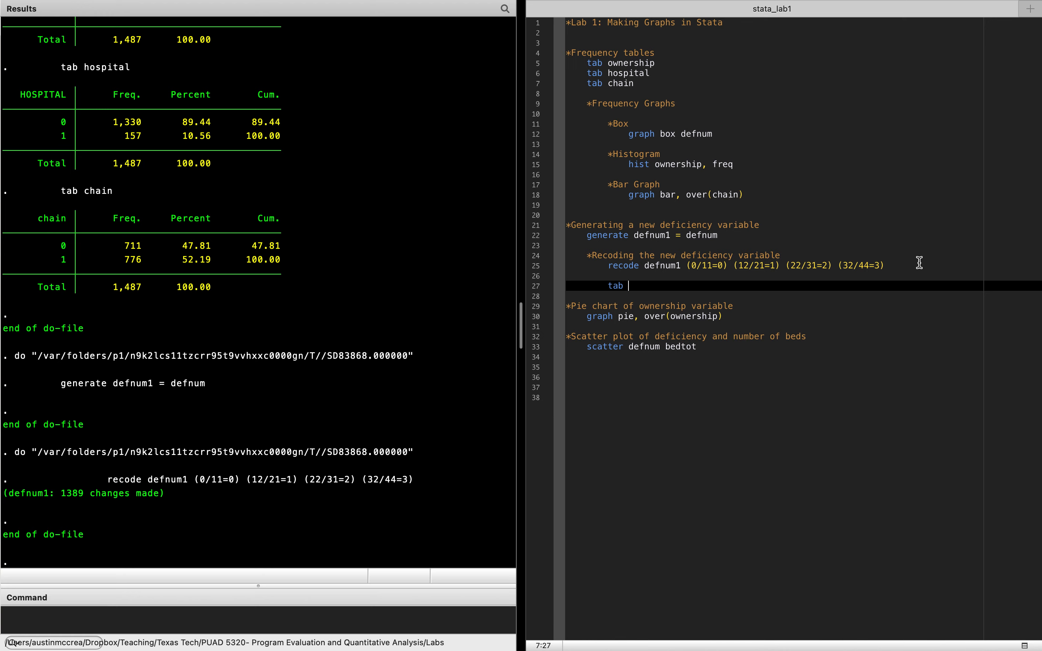
text(defnum)
key(Return)
text(tab defnu)
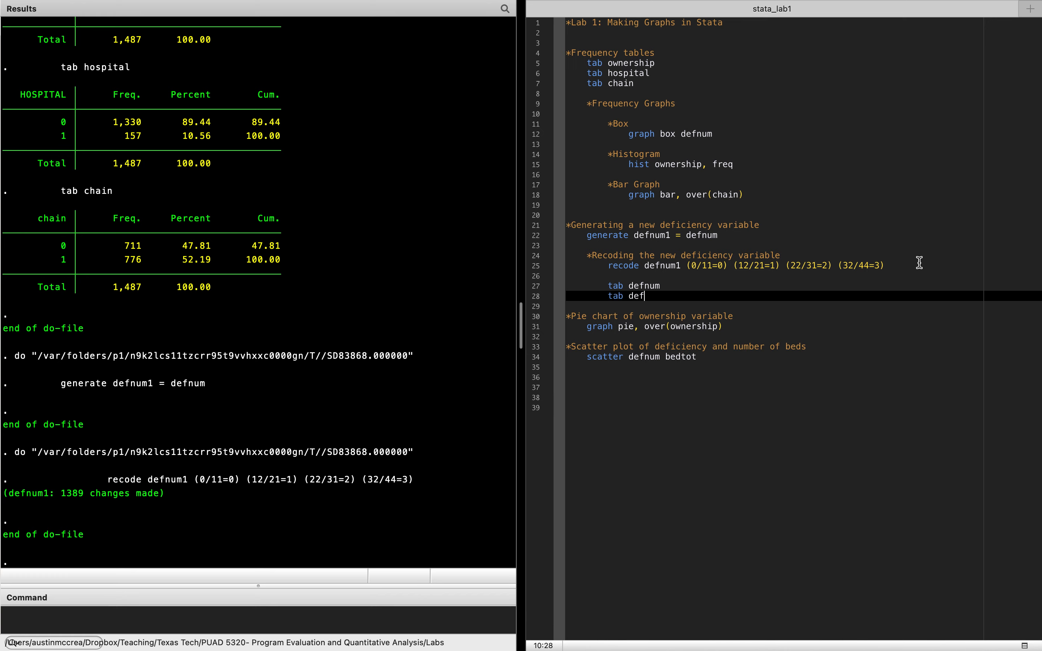
text(m1)
- Run the two added tab commands to produce frequency tables for defnum and defnum1
drag(618, 285, 623, 296)
mouse_move(898, 4)
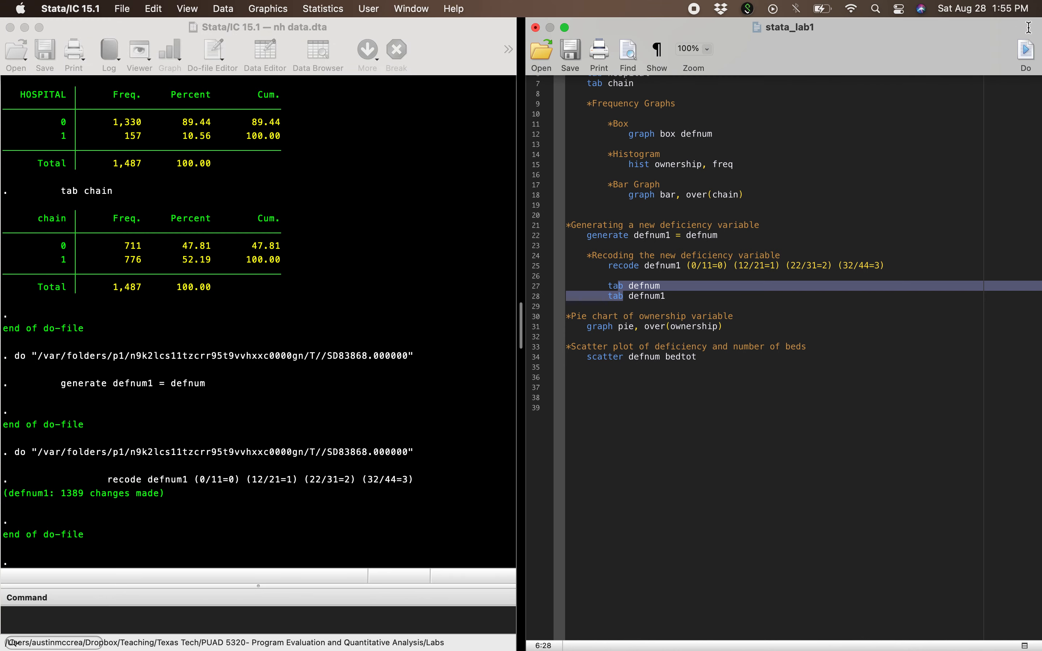
click(1022, 54)
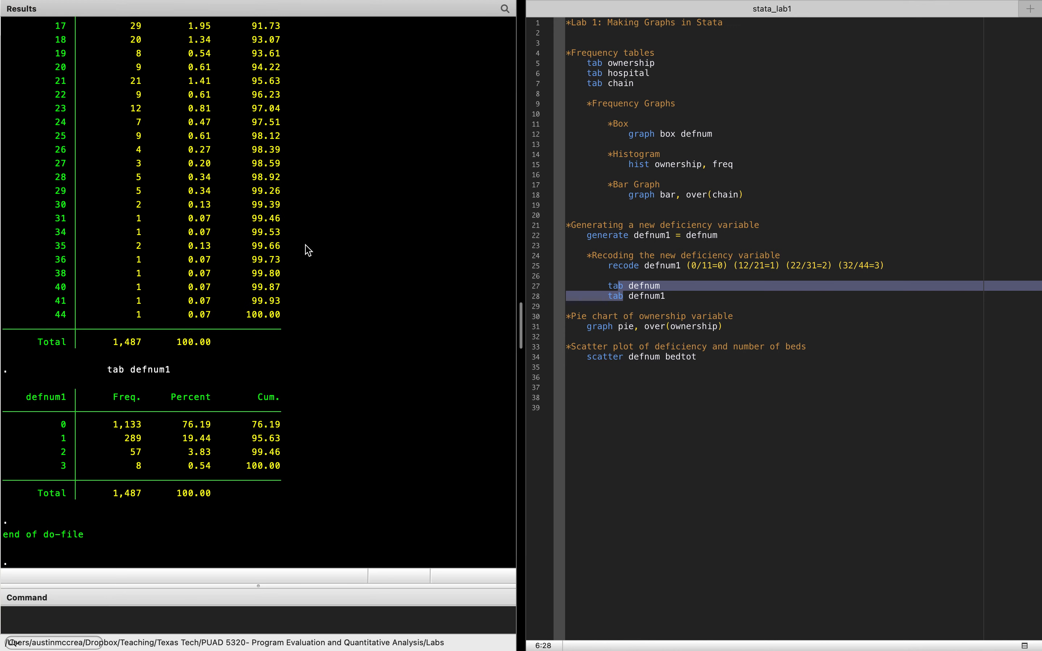
- Compare the frequency tables of defnum and defnum1, examining the frequency of each recoded category from 0 to 3
scroll(304, 246, up, 10)
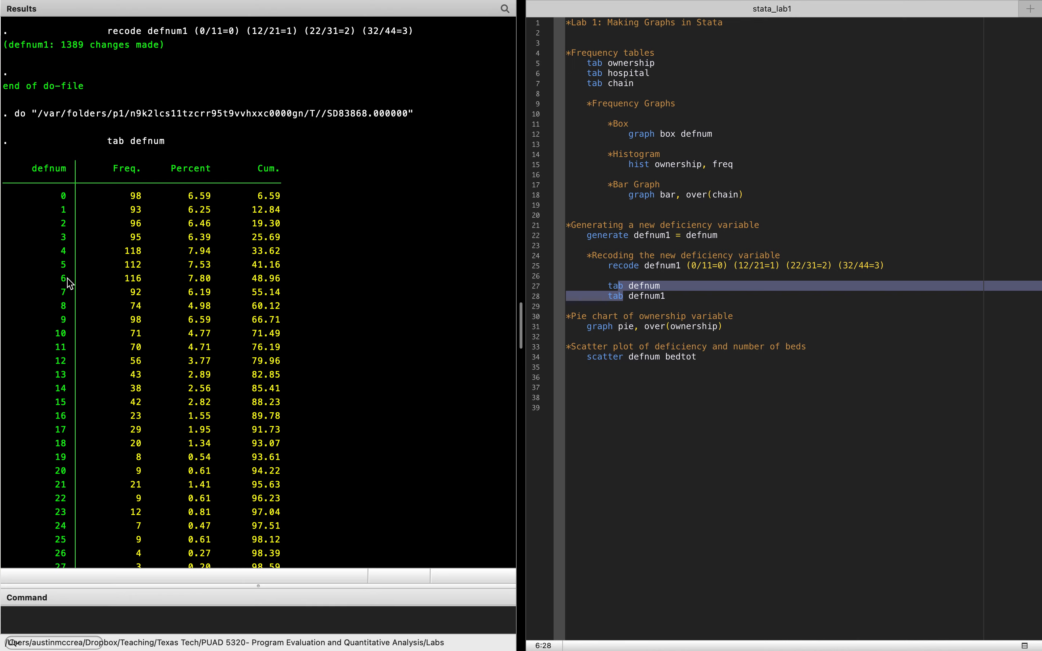
scroll(159, 352, down, 5)
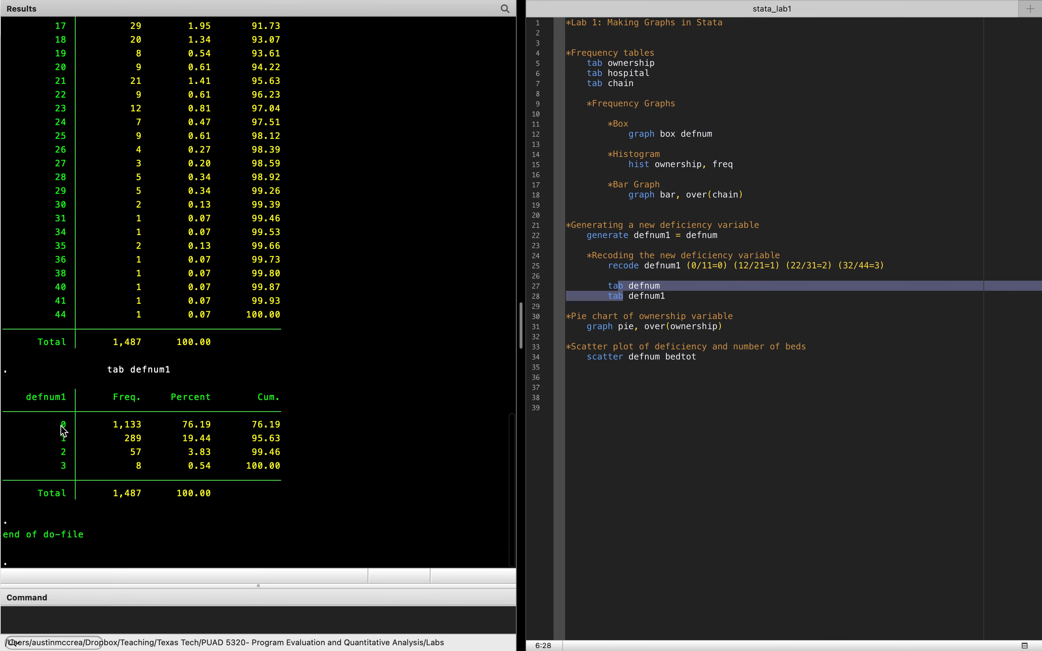
drag(61, 426, 148, 430)
drag(55, 436, 142, 442)
drag(57, 459, 206, 472)
click(207, 471)
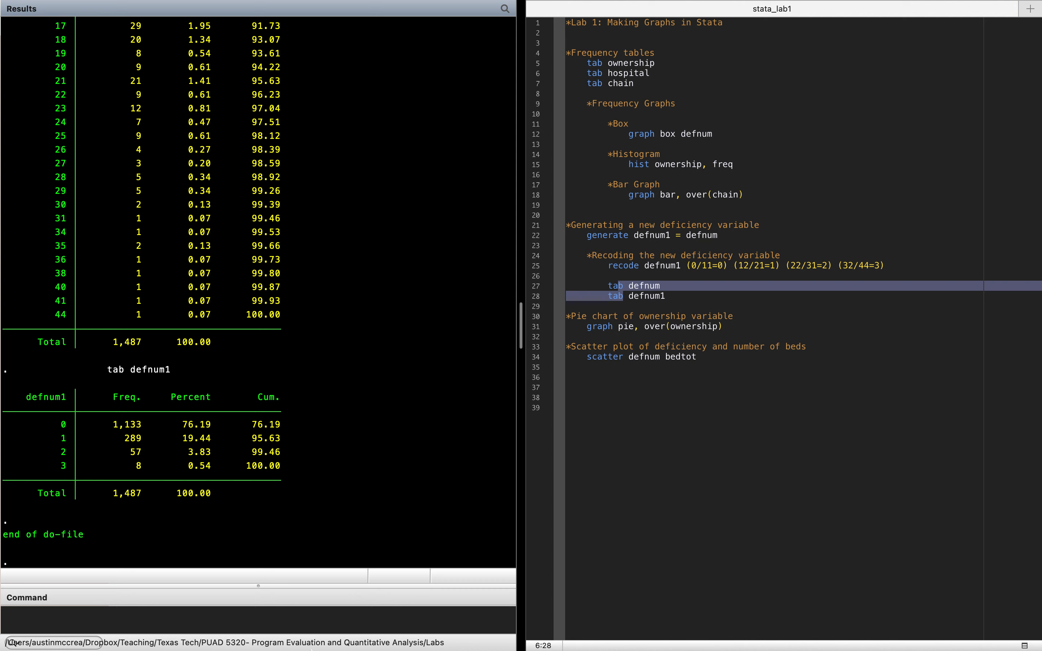
drag(61, 424, 145, 430)
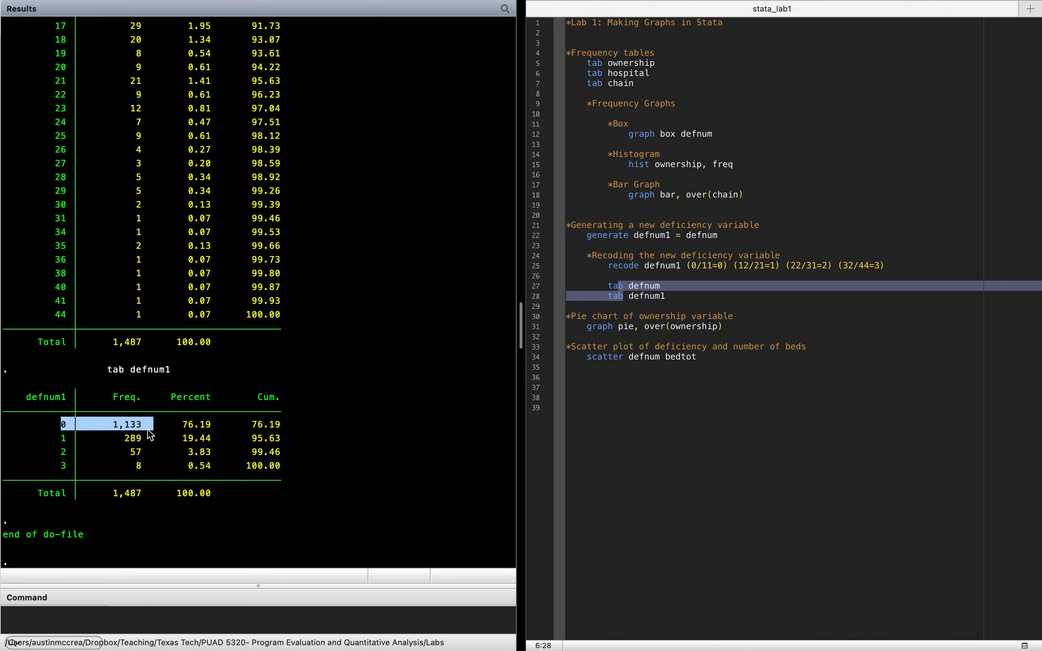
drag(62, 438, 142, 456)
drag(58, 473, 149, 473)
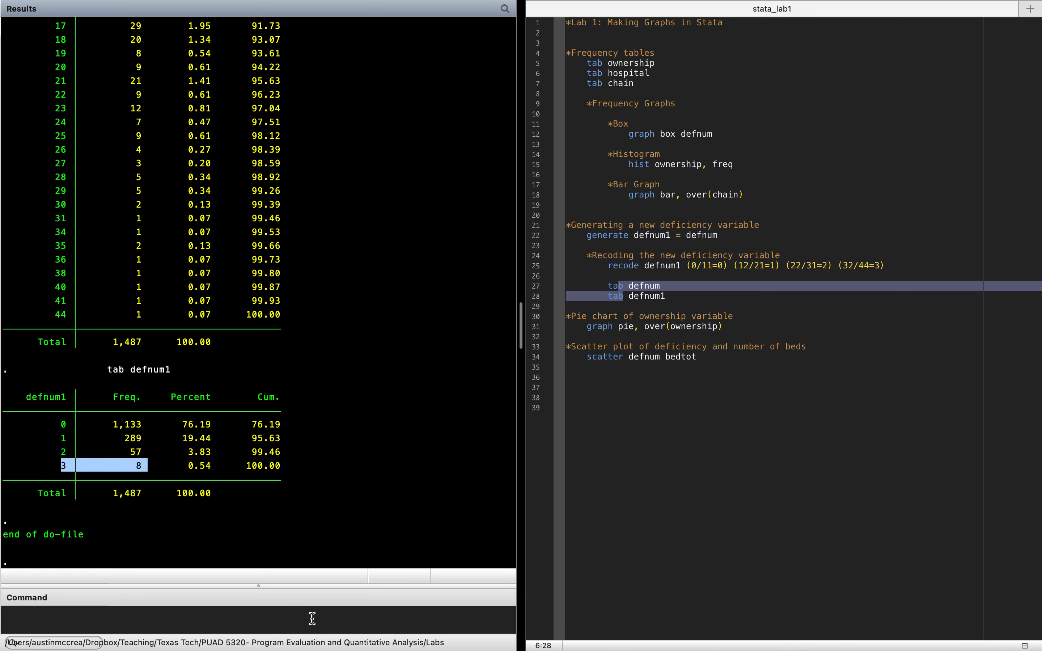
- Run the do-file line "graph pie, over(ownership)" to draw the ownership pie chart, and close the graph window after viewing it
click(634, 327)
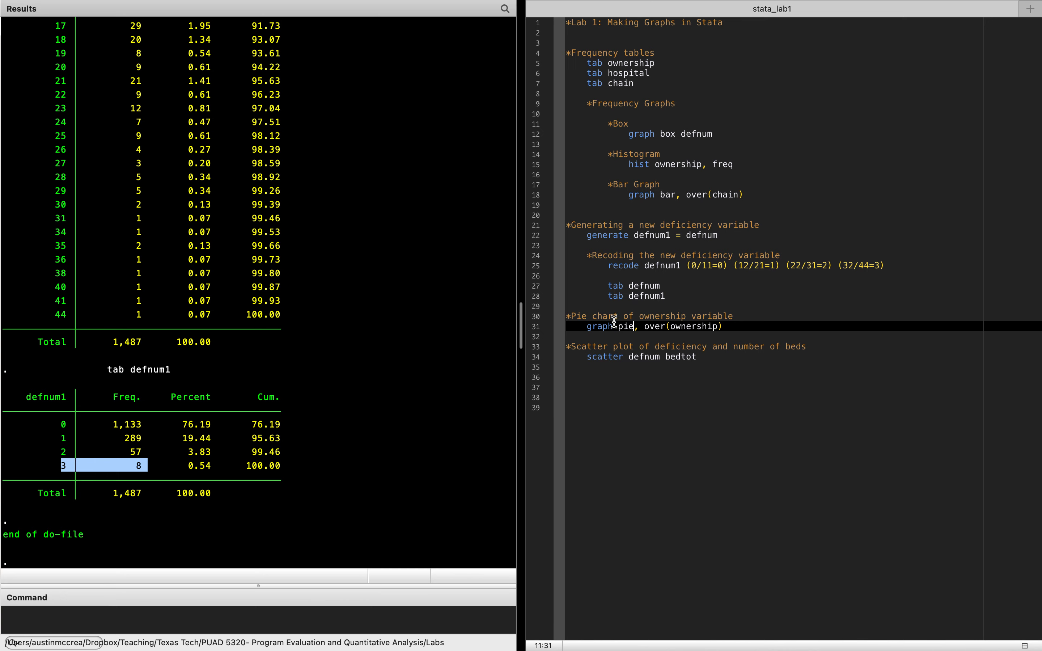
double_click(590, 329)
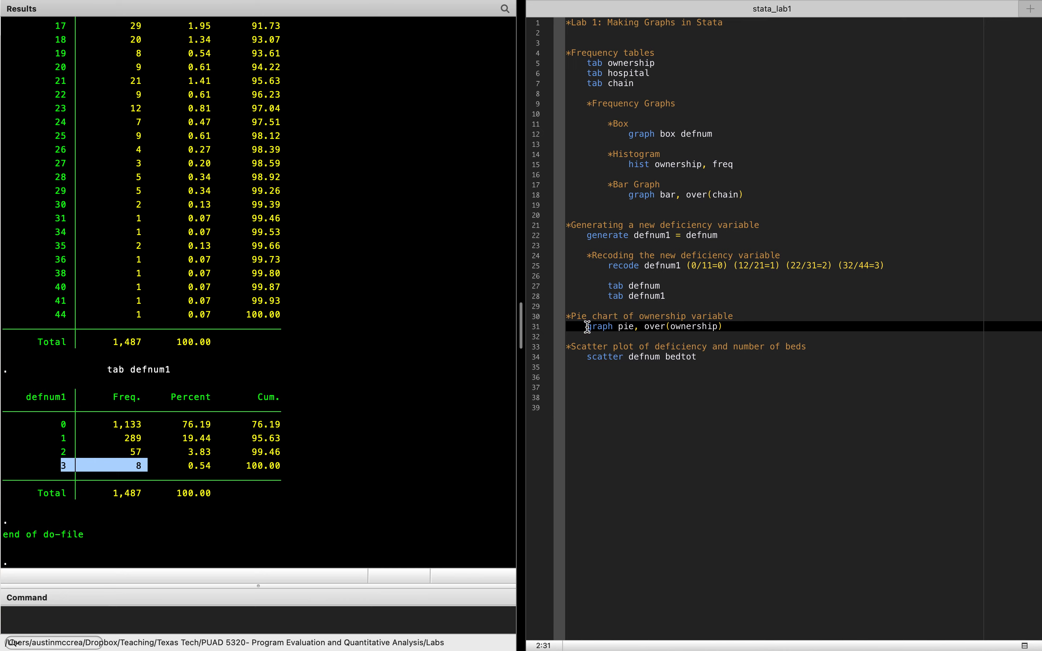
double_click(623, 328)
drag(644, 328, 725, 324)
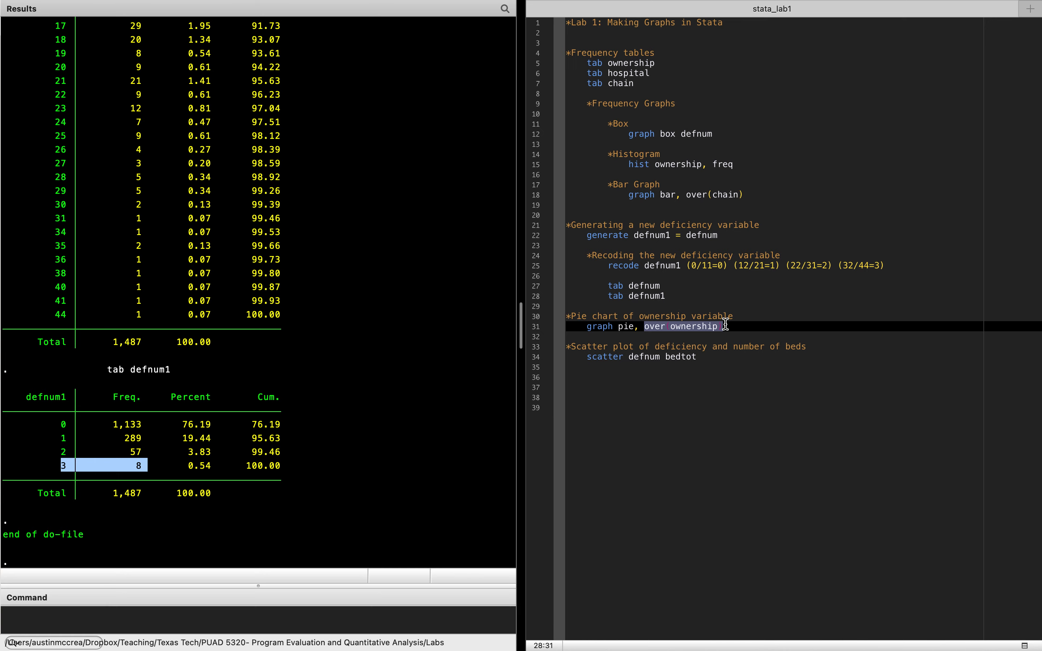
drag(623, 327, 650, 329)
mouse_move(920, 2)
click(1027, 52)
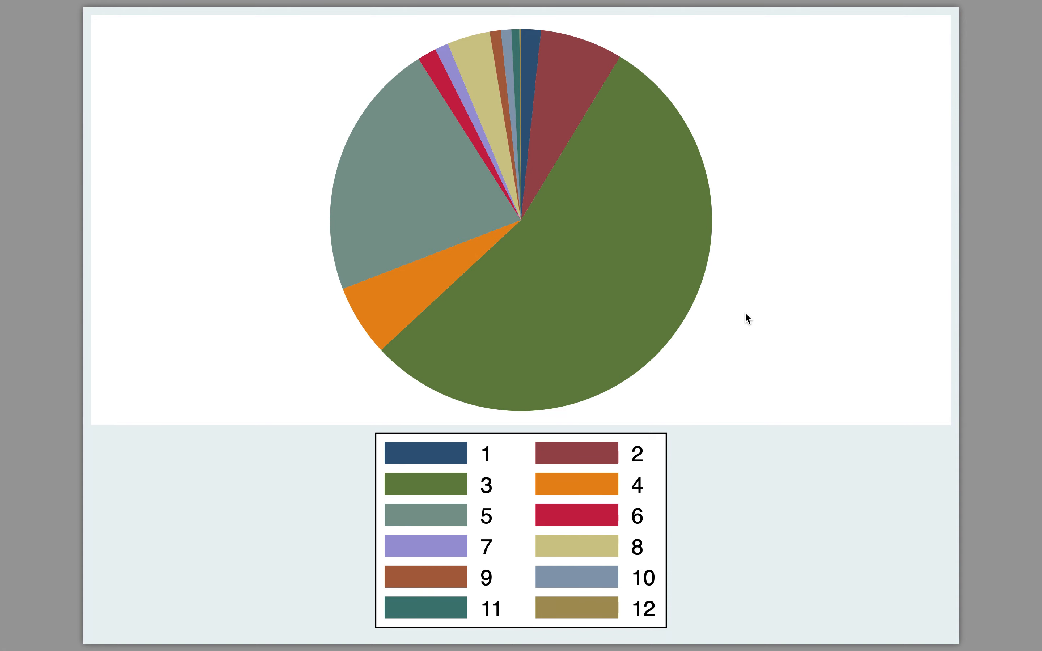
mouse_move(60, 3)
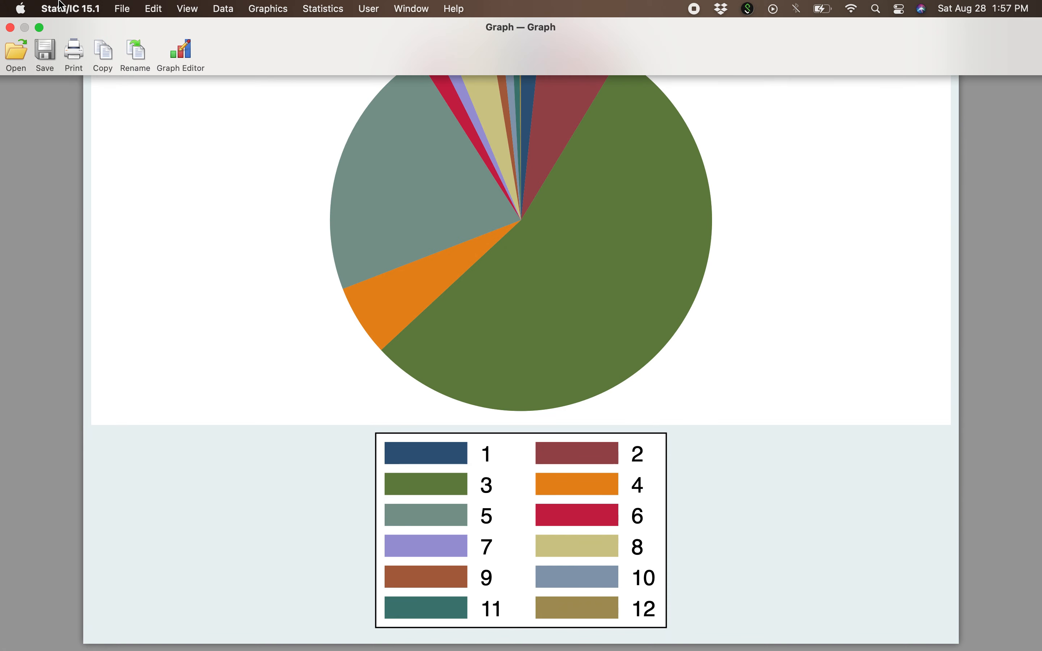
click(11, 28)
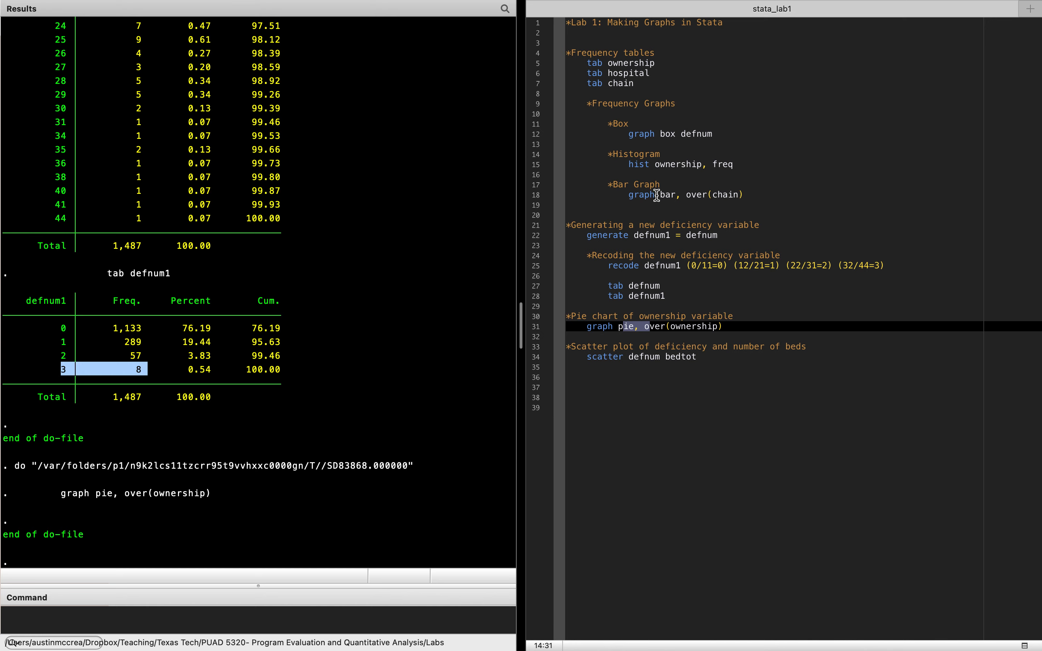
- Run the do-file line "graph bar, over(chain)" to draw the chain bar graph, and close the graph window after viewing it
drag(656, 196, 676, 195)
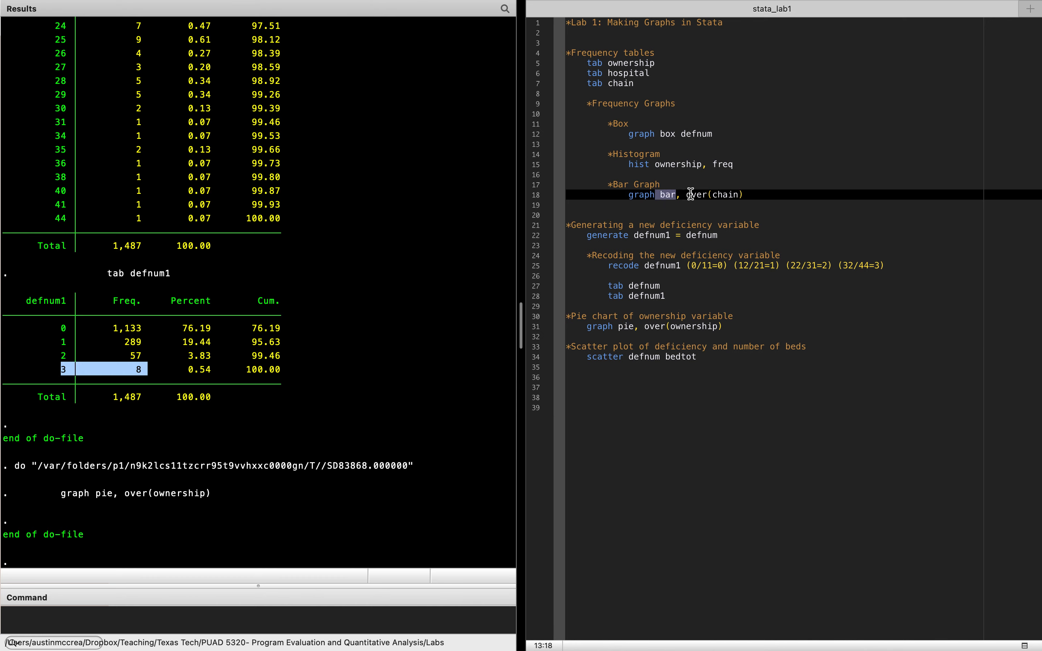
drag(693, 194, 718, 198)
click(674, 198)
click(659, 197)
mouse_move(792, 4)
click(1022, 47)
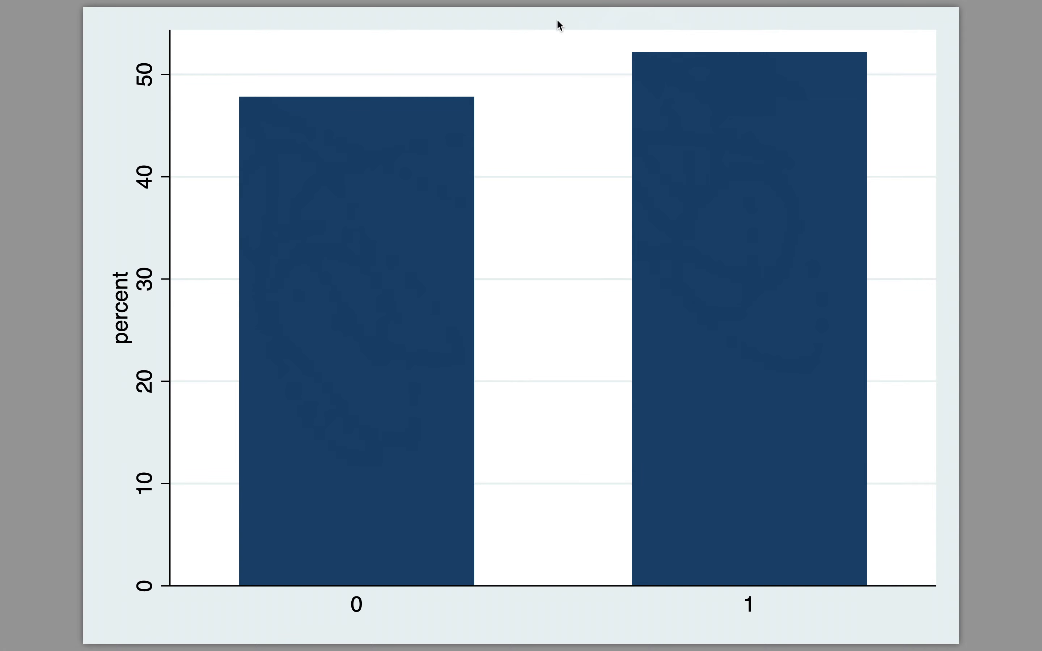
mouse_move(267, 7)
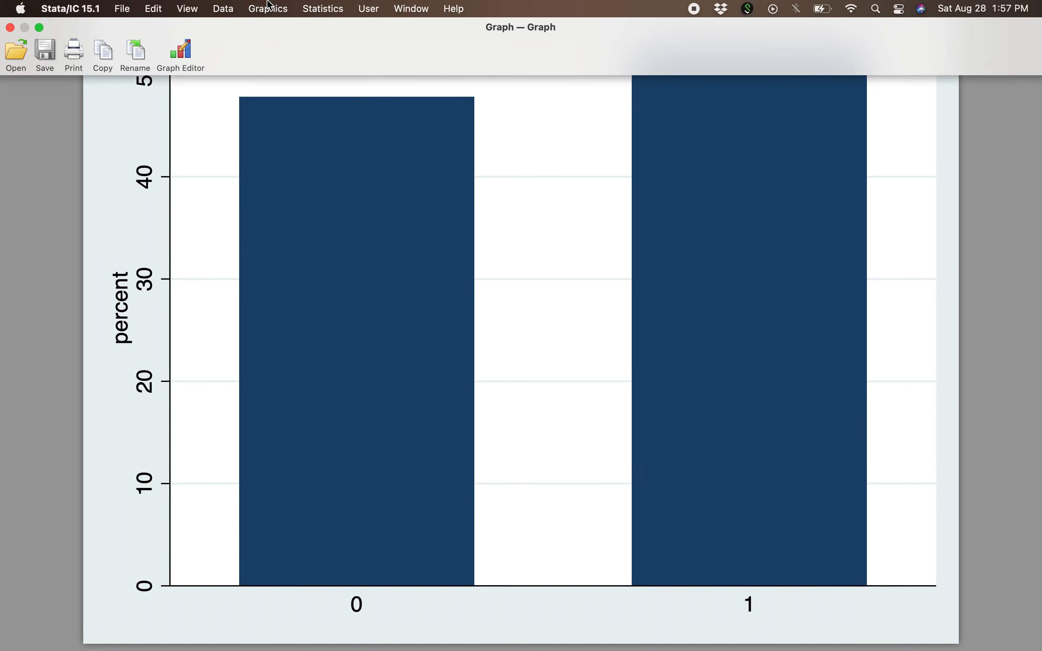
click(10, 27)
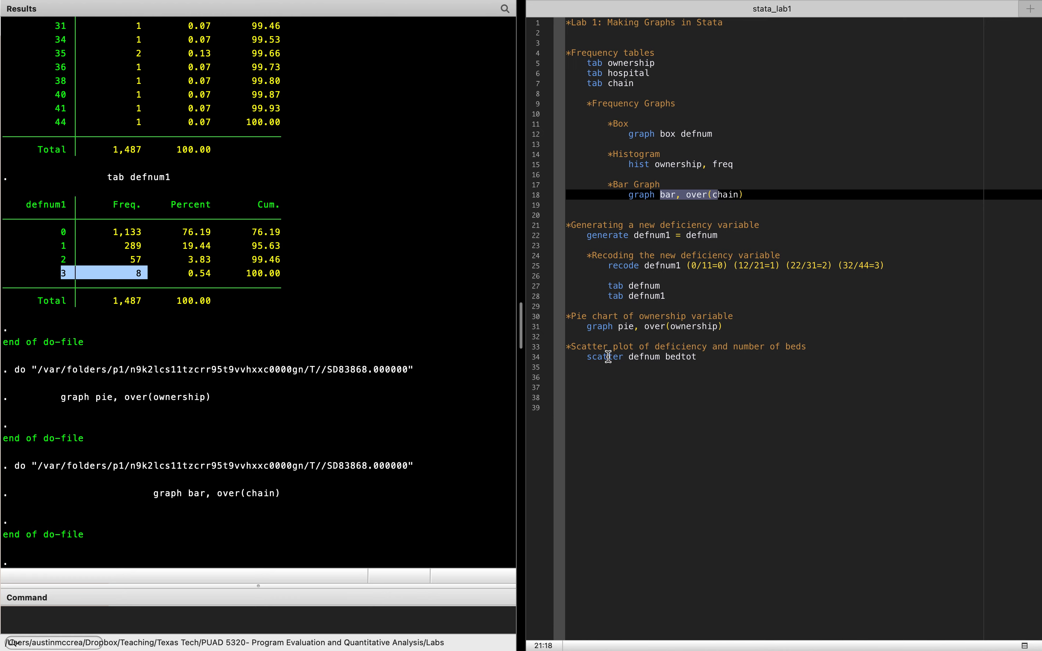
- Run the do-file line "scatter defnum bedtot" to plot deficiencies against number of beds, and close the graph window after viewing it
click(588, 357)
drag(588, 357, 692, 354)
mouse_move(828, 3)
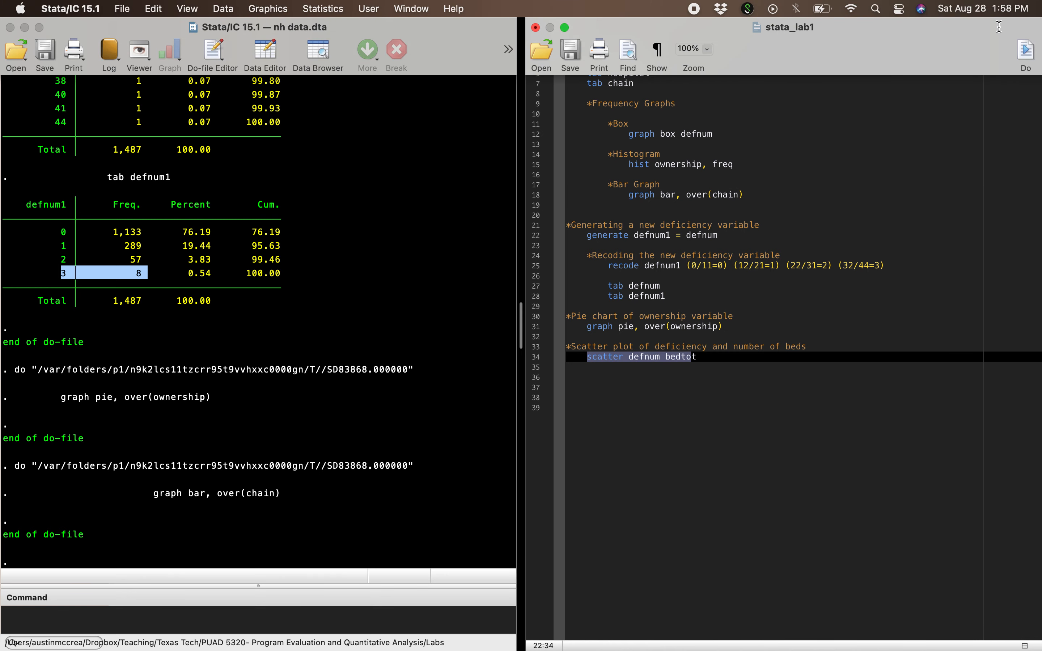
click(1028, 52)
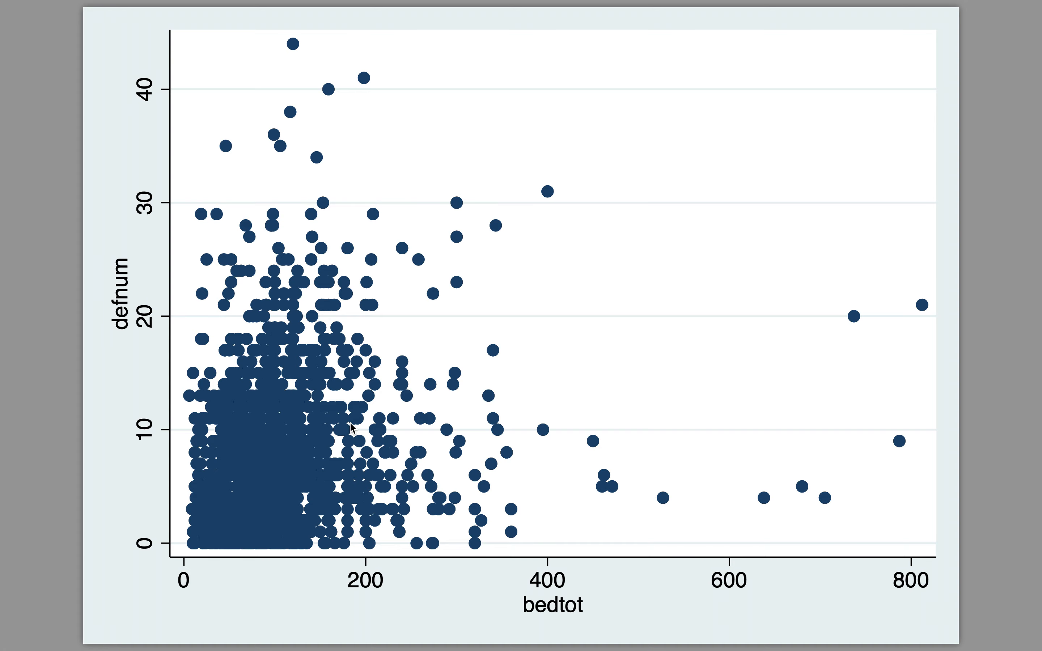
mouse_move(70, 1)
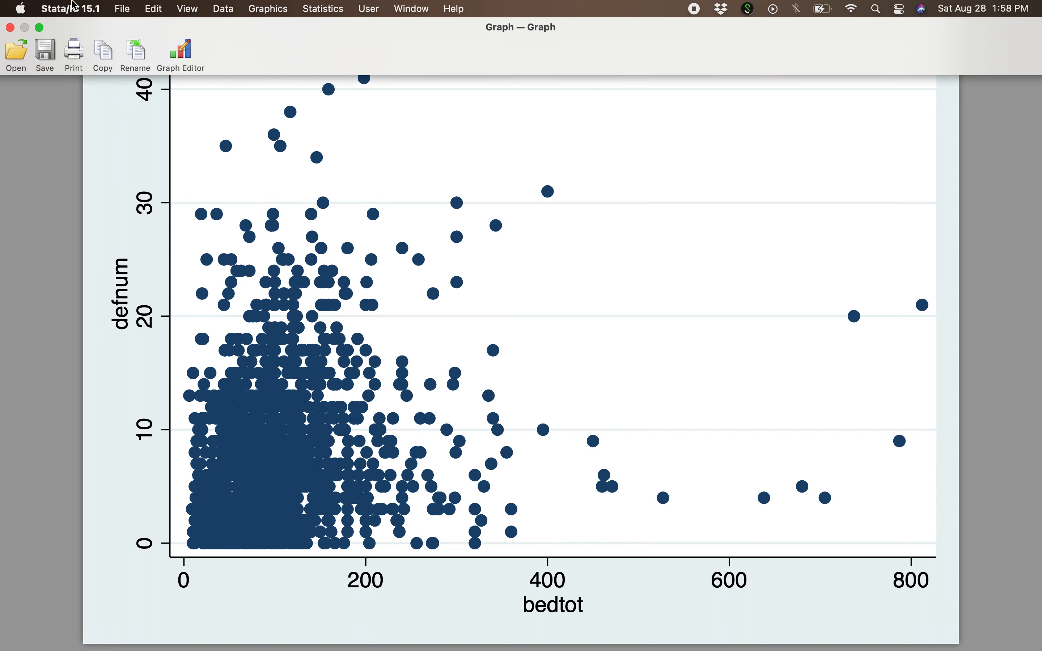
click(8, 25)
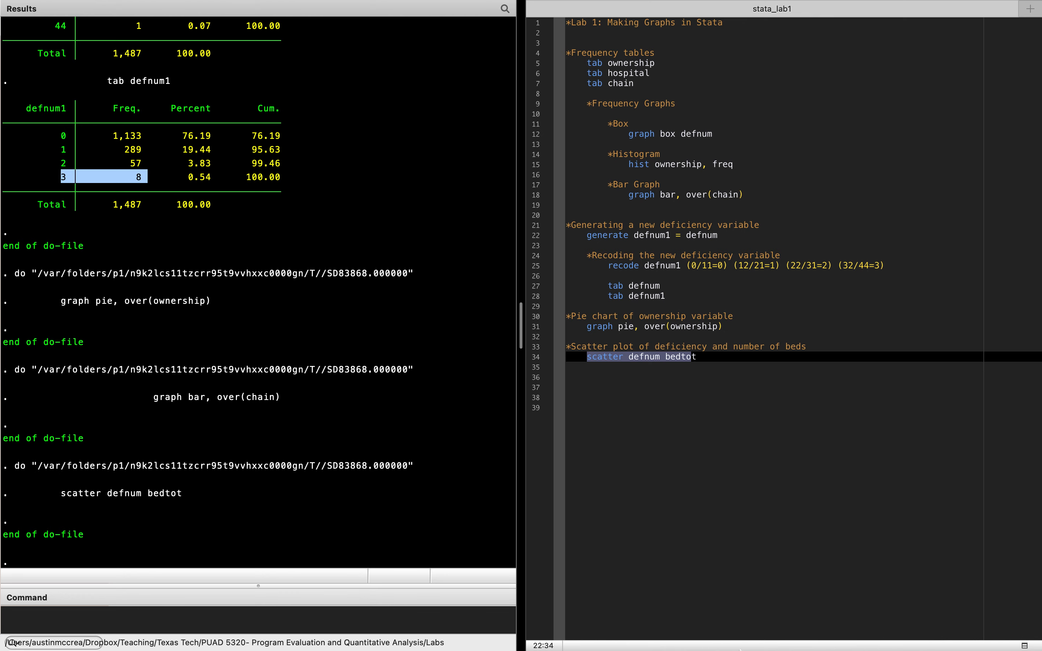
mouse_move(793, 650)
click(933, 623)
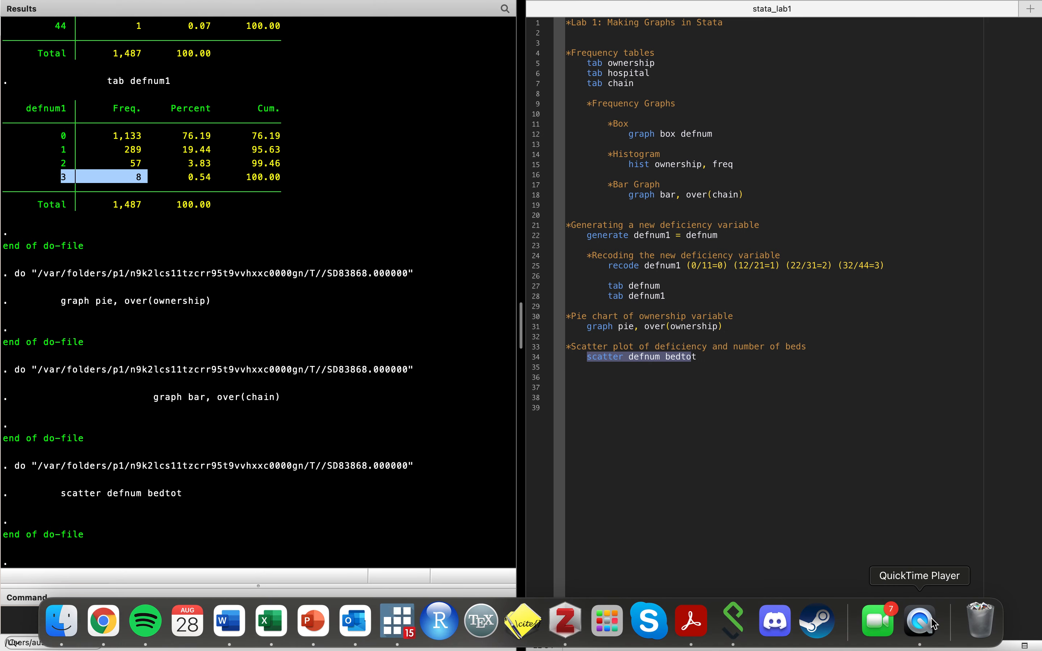